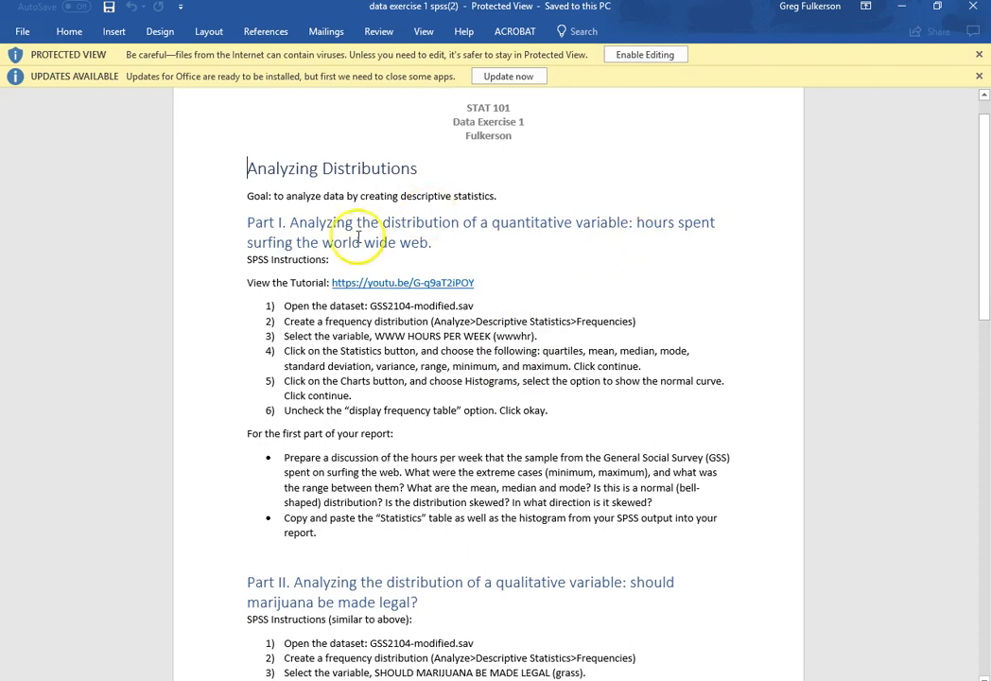
# Read the Part I and Part II SPSS instructions in the data exercise document.
pyautogui.scroll(-5, 310, 520)
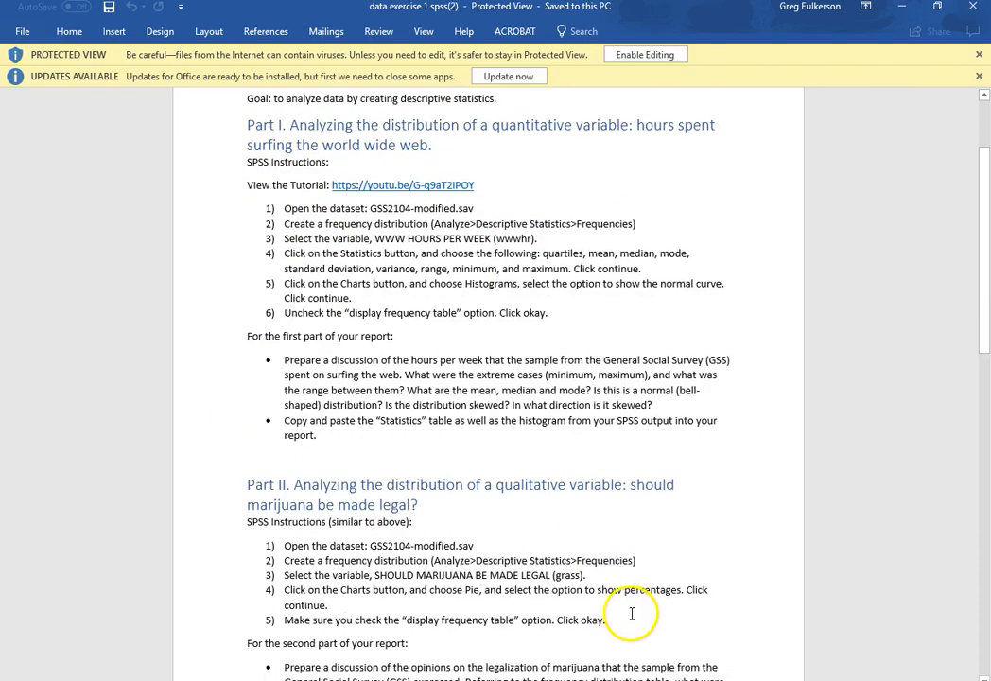
pyautogui.scroll(-4, 331, 408)
pyautogui.scroll(9, 284, 402)
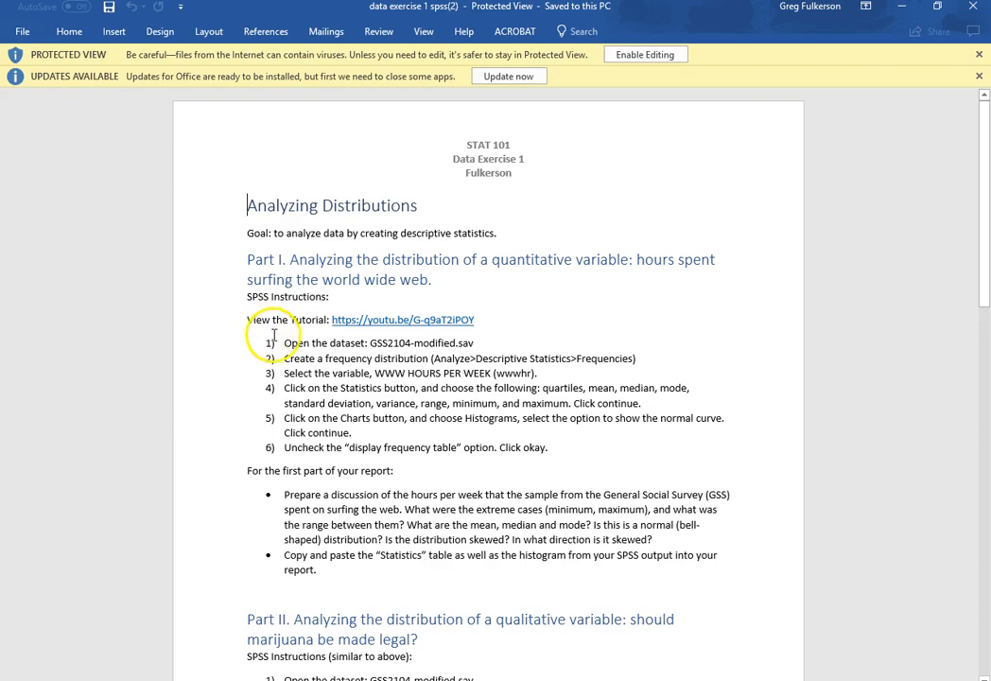
pyautogui.moveTo(282, 341); pyautogui.dragTo(465, 373)
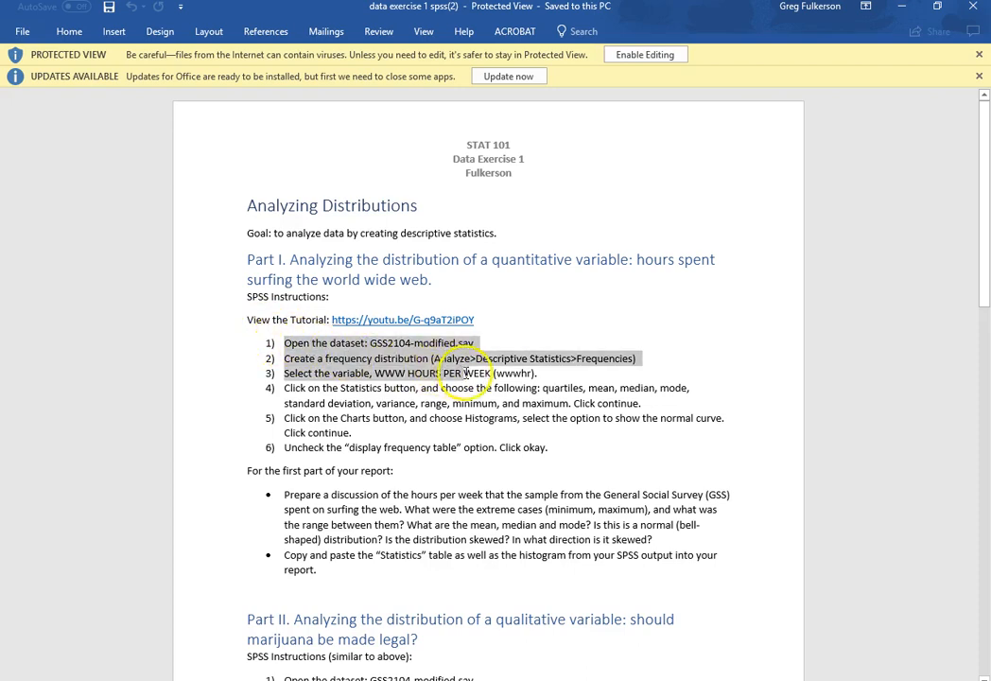
pyautogui.click(400, 393)
# Switch to SPSS Statistics and start a Frequencies analysis with WWW HOURS PER WEEK as the variable.
pyautogui.moveTo(348, 13); pyautogui.dragTo(989, 2)
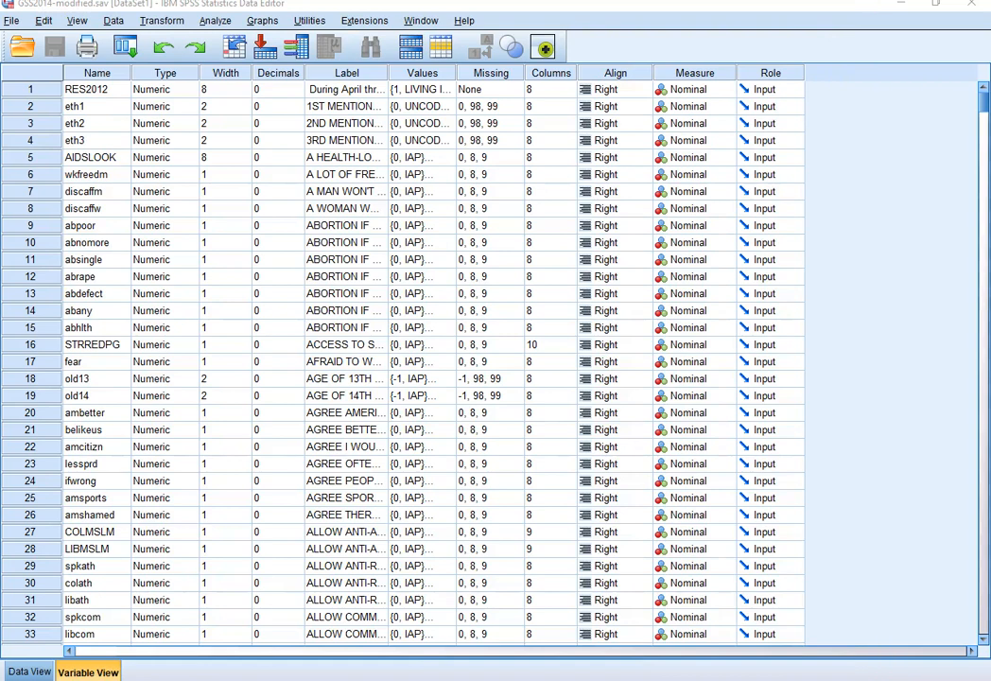
pyautogui.click(211, 22)
pyautogui.moveTo(312, 59)
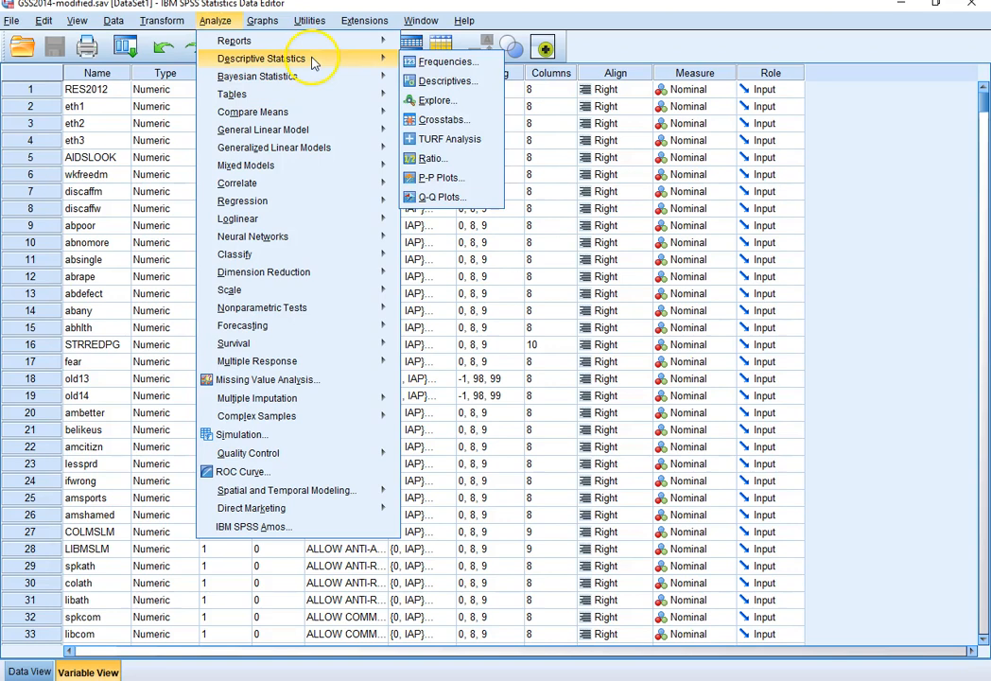
pyautogui.click(366, 61)
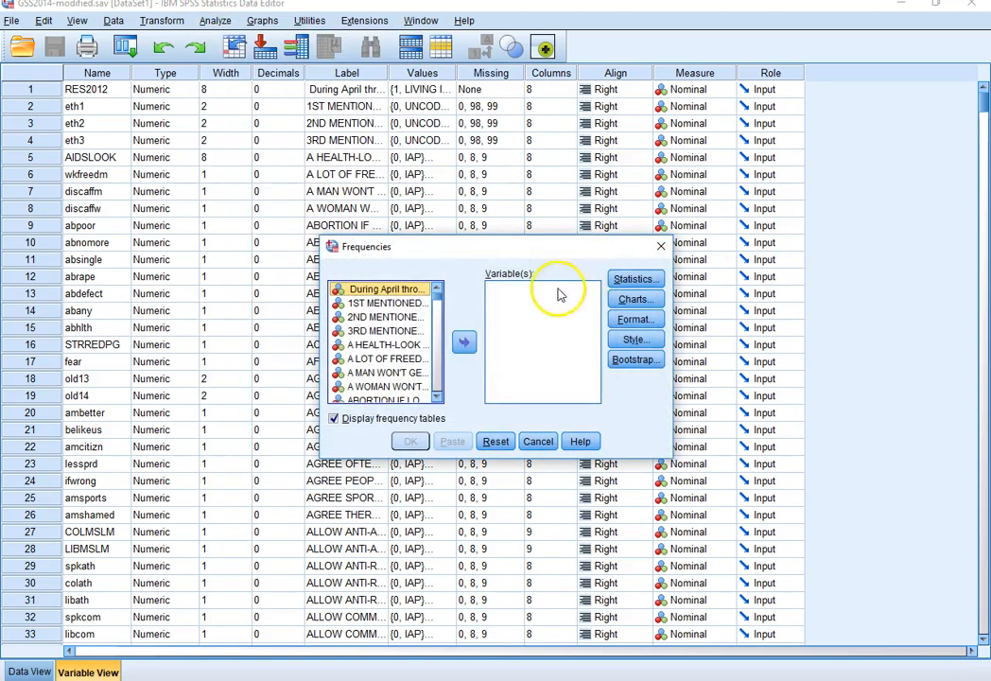
pyautogui.moveTo(438, 301); pyautogui.dragTo(441, 402)
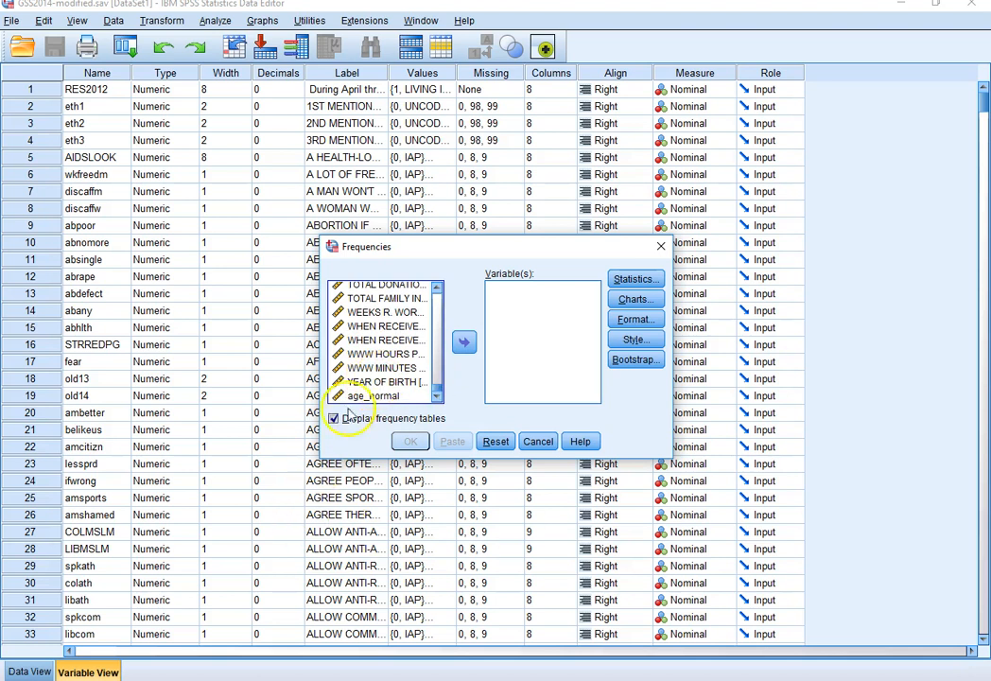
pyautogui.click(386, 353)
pyautogui.click(467, 344)
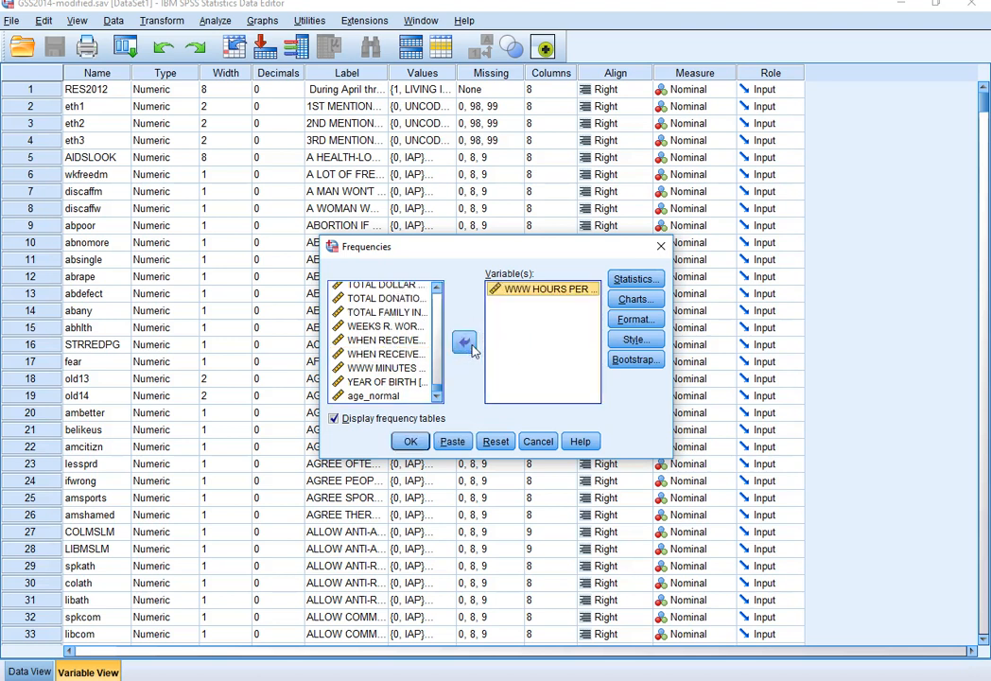
# Request quartiles, mean, median, mode, standard deviation, range, minimum and maximum for the Frequencies analysis.
pyautogui.click(633, 281)
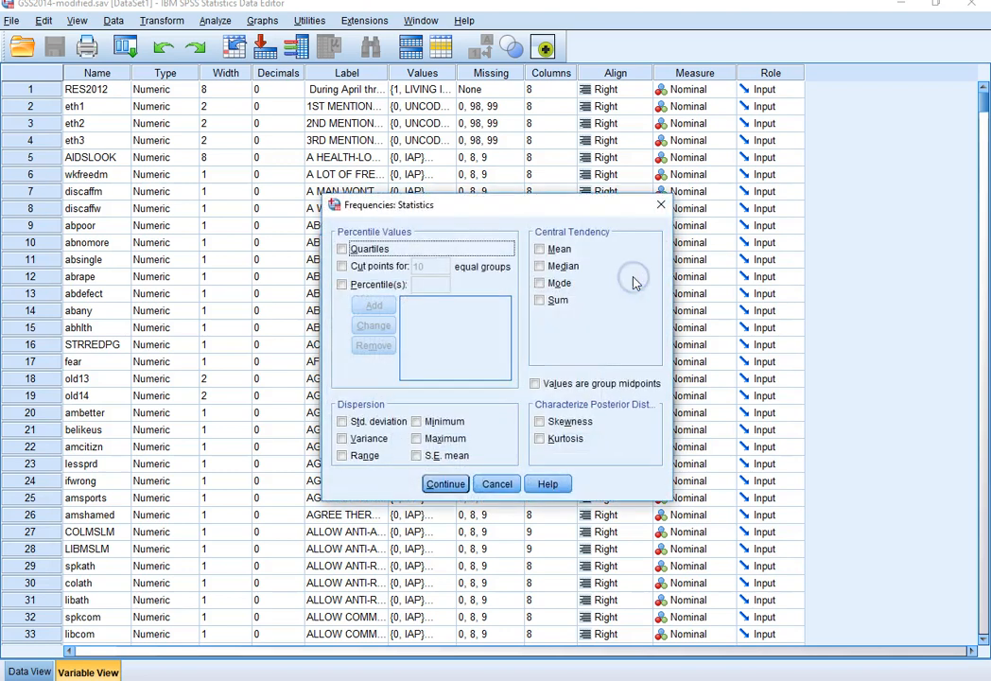
pyautogui.click(554, 249)
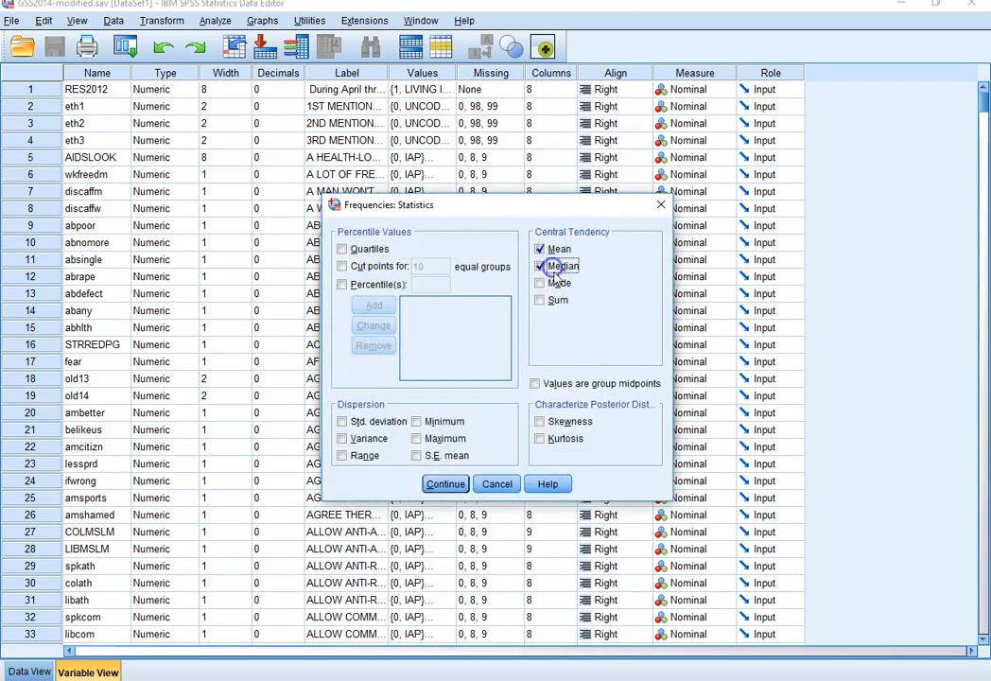
pyautogui.click(384, 426)
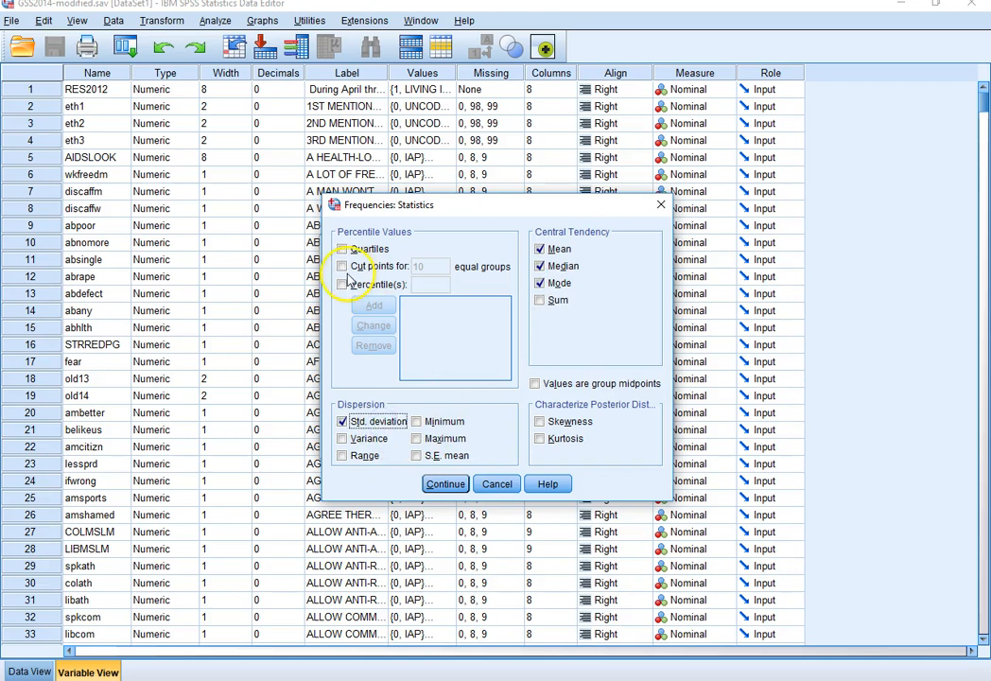
pyautogui.click(446, 482)
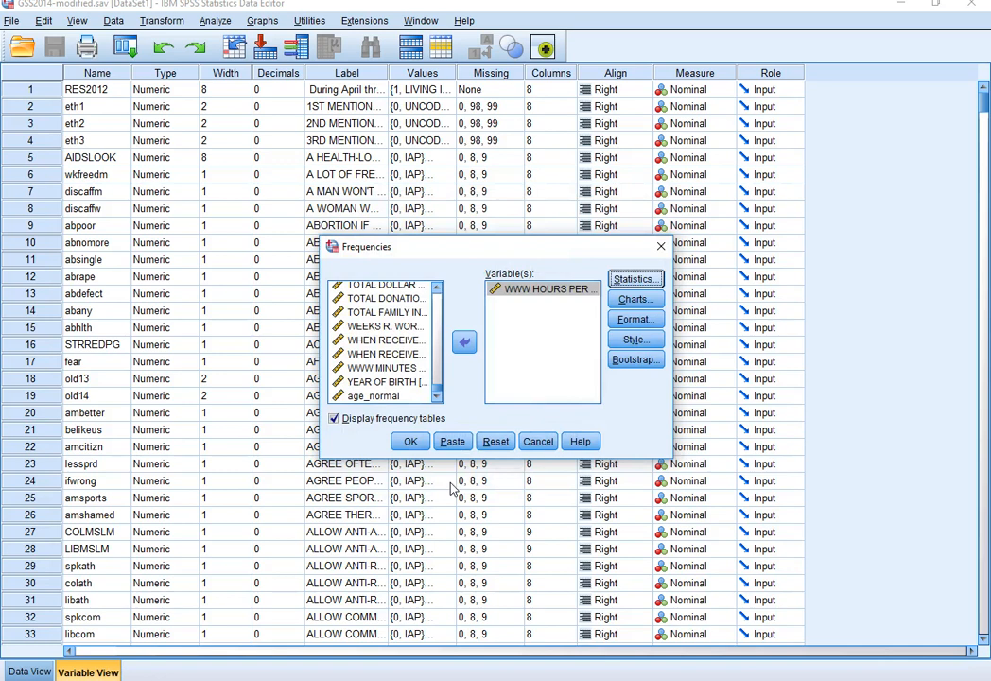
pyautogui.click(635, 279)
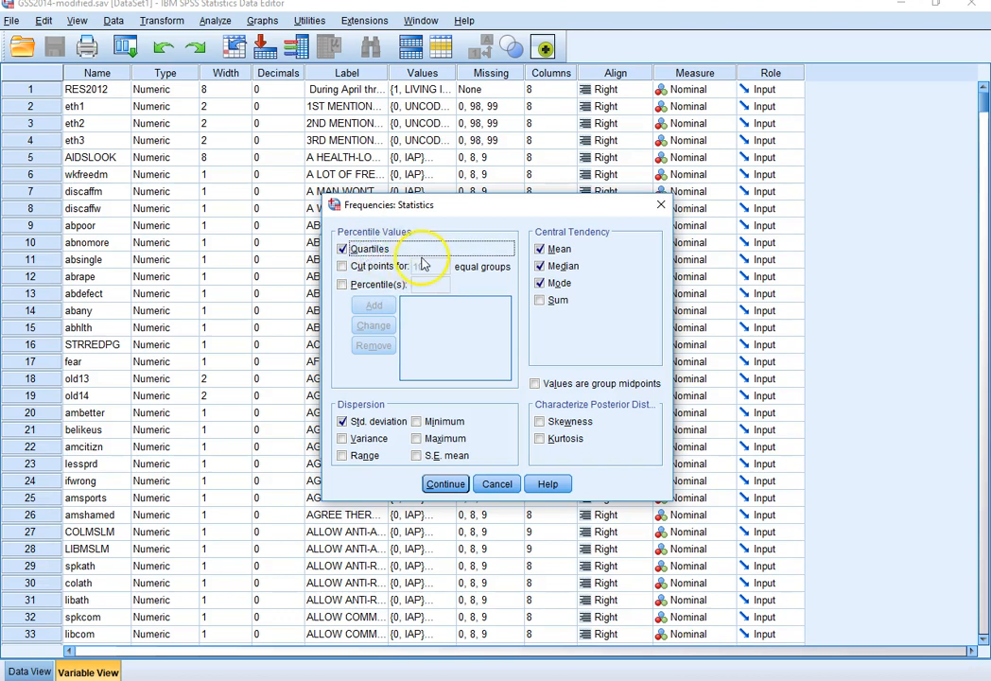
pyautogui.click(444, 422)
pyautogui.click(442, 439)
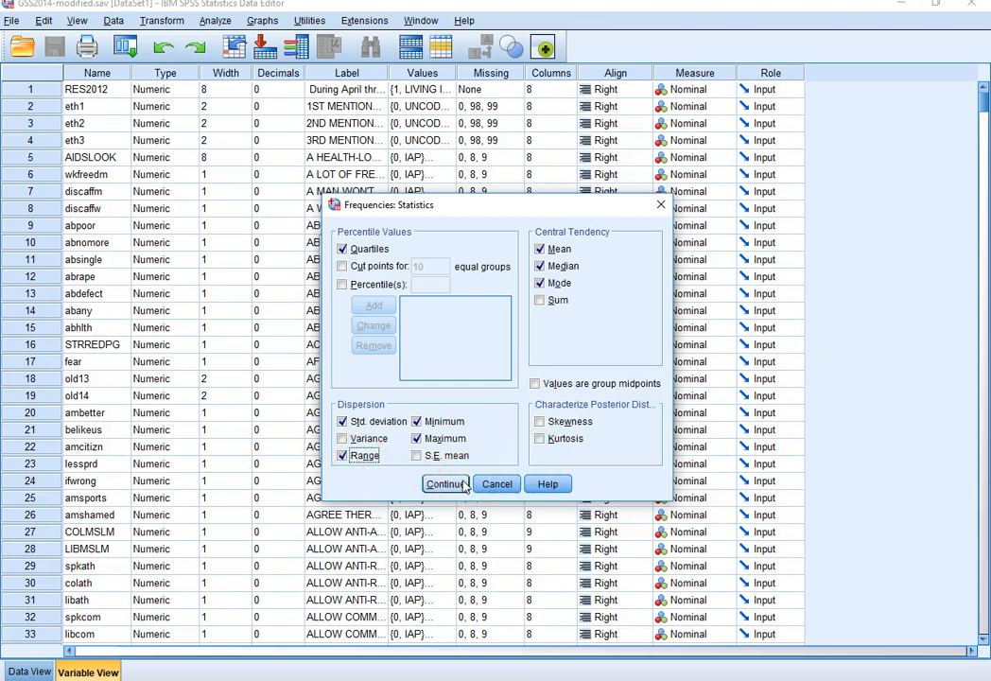
pyautogui.click(444, 484)
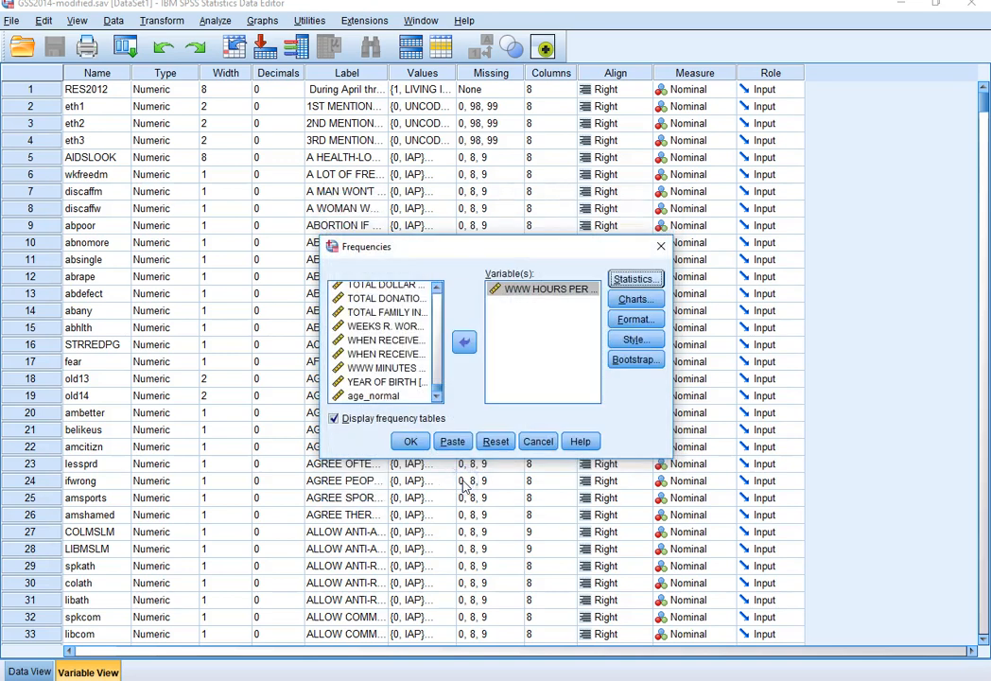
# Set the Frequencies chart type to histograms with the normal curve shown.
pyautogui.click(642, 300)
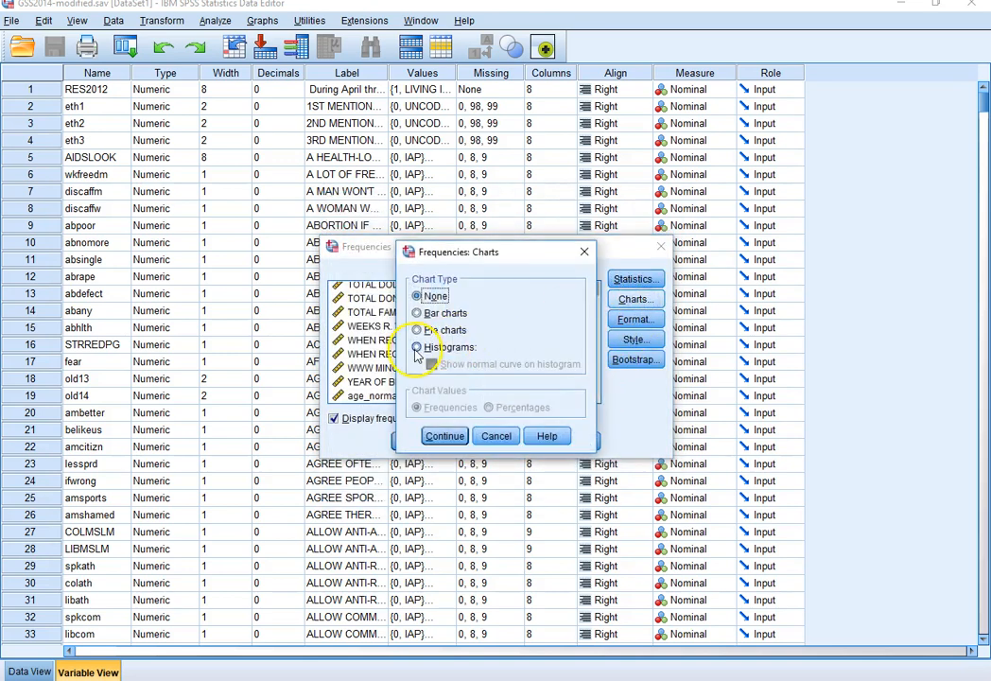
pyautogui.click(416, 348)
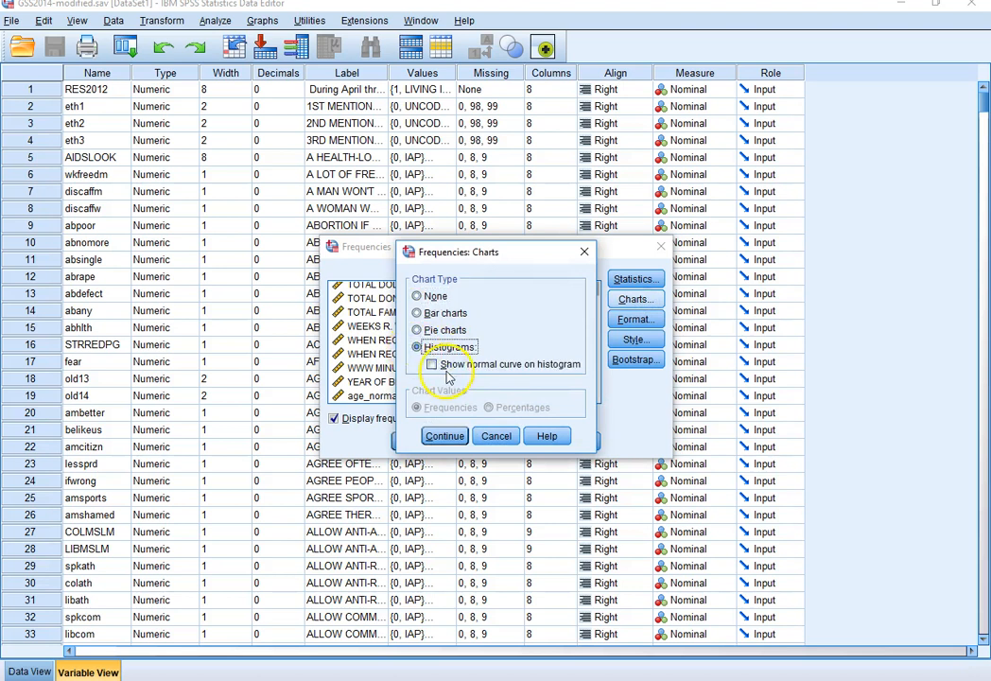
pyautogui.click(432, 365)
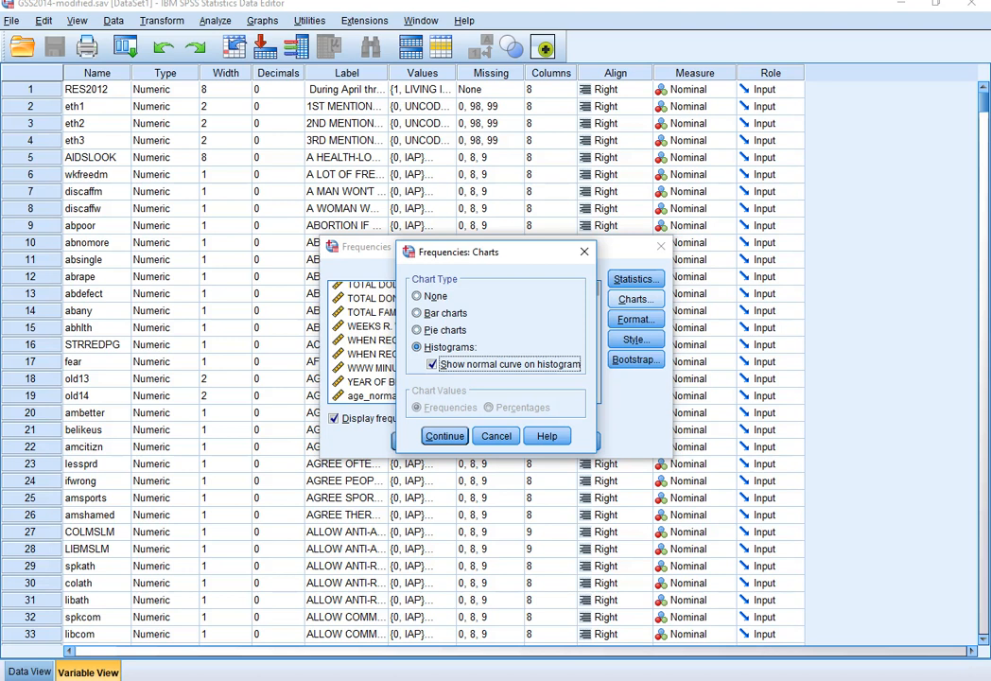
pyautogui.click(441, 435)
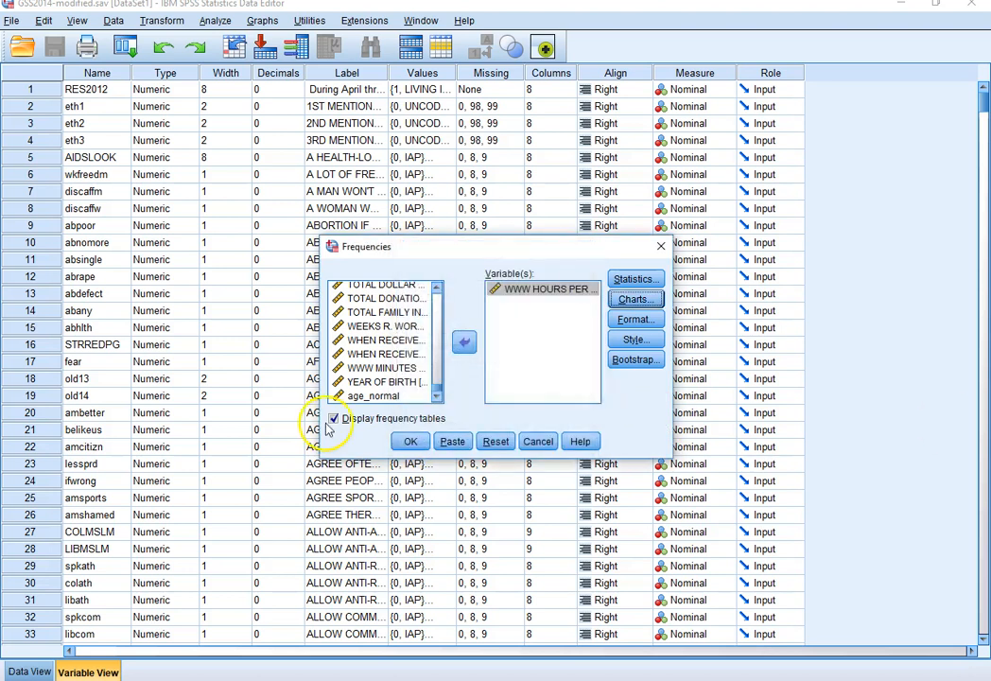
# Run the analysis without frequency tables and examine the resulting statistics table and histogram.
pyautogui.click(334, 421)
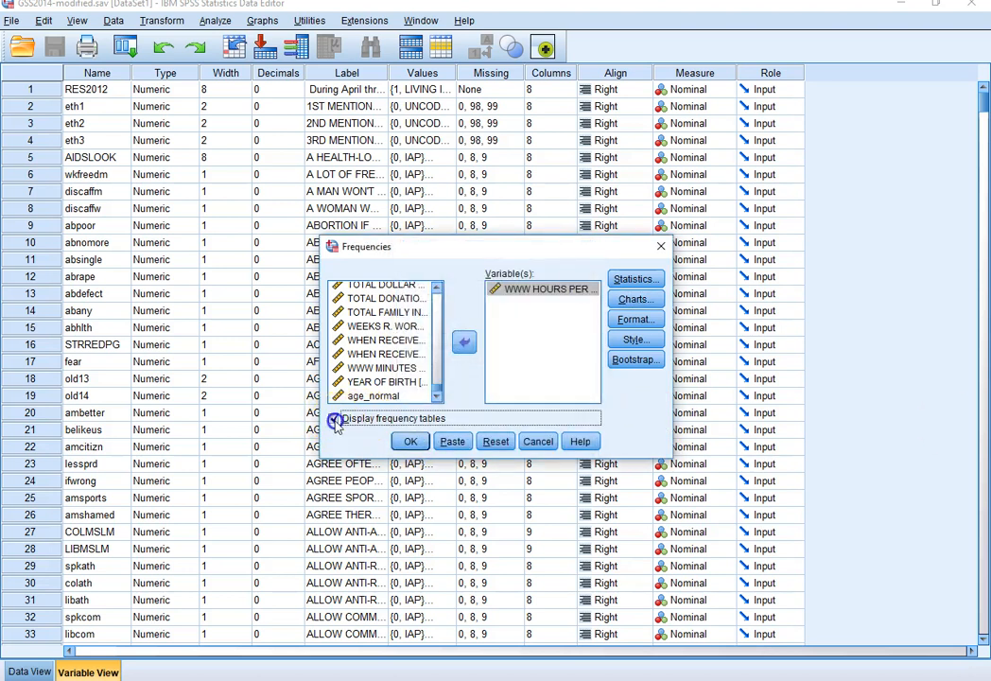
pyautogui.click(401, 445)
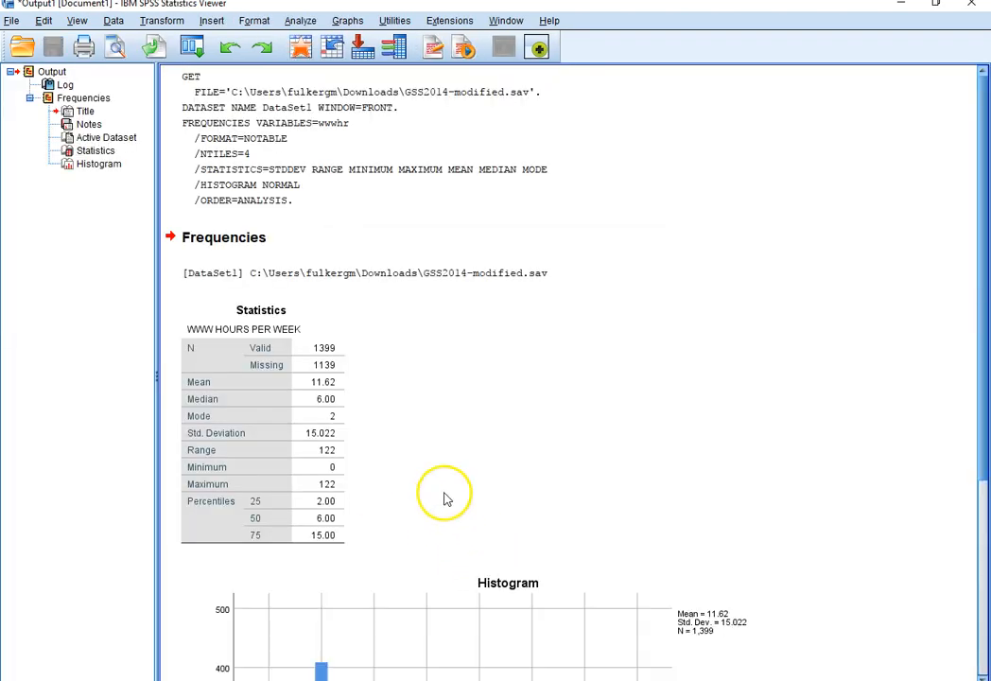
pyautogui.scroll(-2, 446, 498)
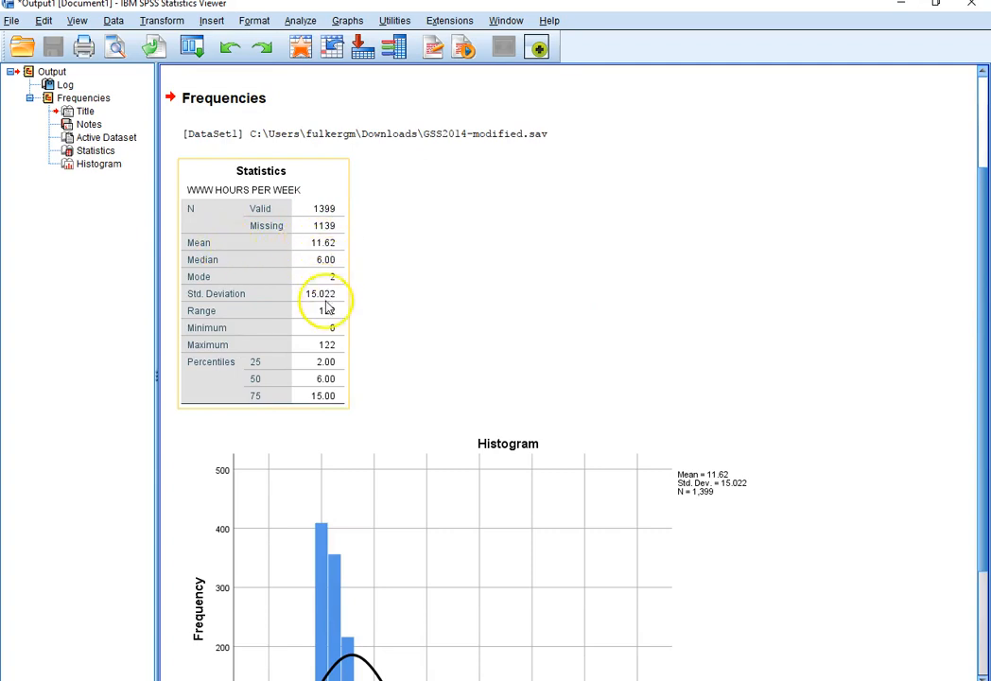
pyautogui.scroll(-1, 322, 310)
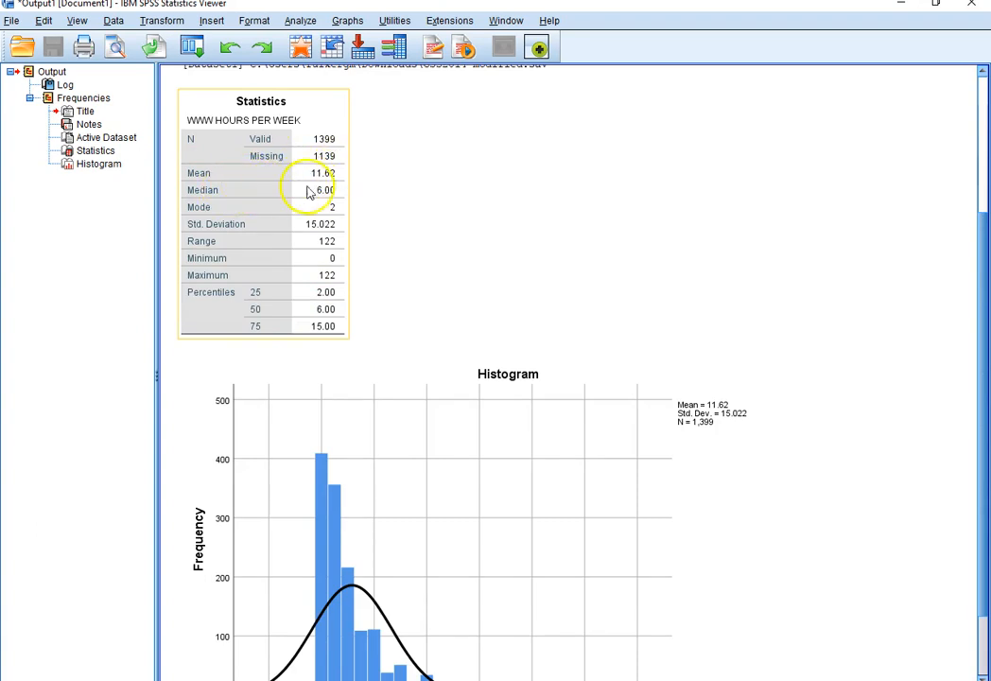
pyautogui.scroll(-2, 433, 572)
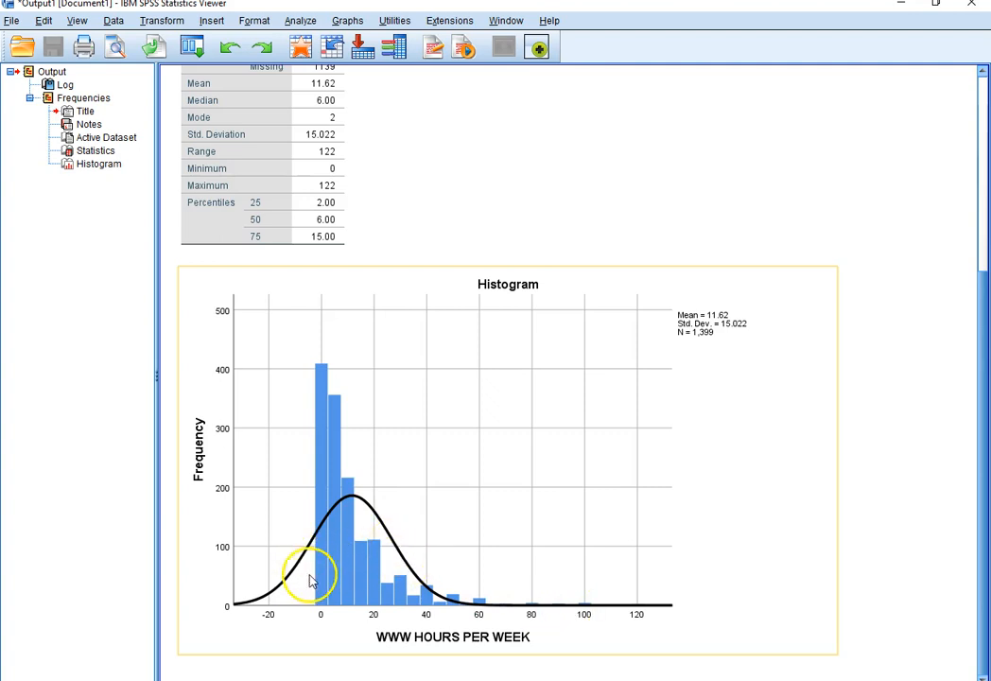
pyautogui.click(176, 606)
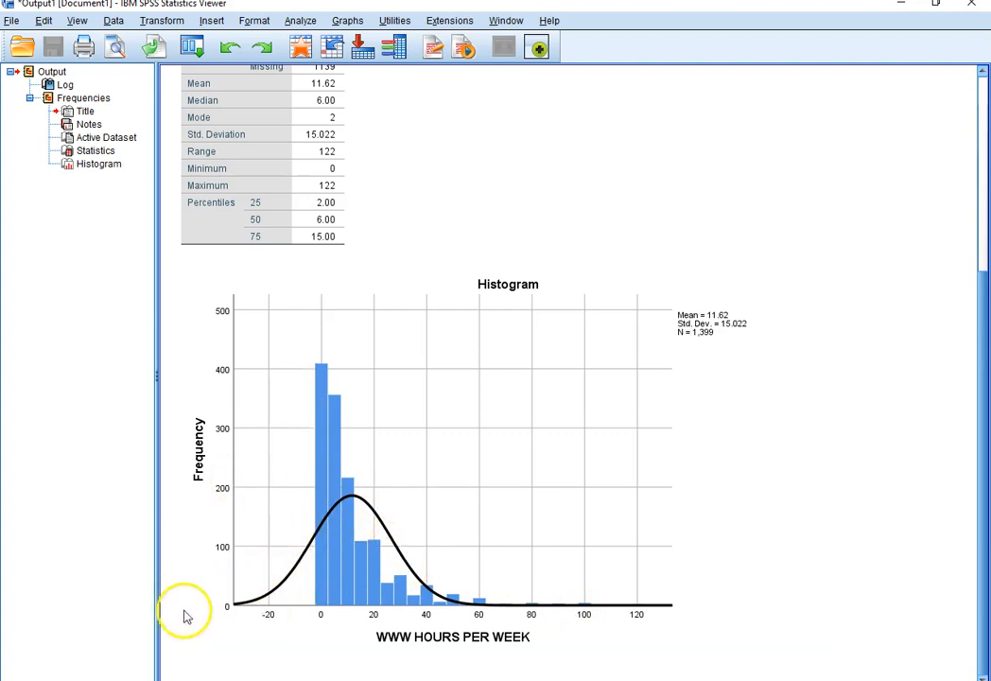
# Reopen Frequencies from the Data Editor, remove the WWW hours variable from the analysis and enable the display of frequency tables.
pyautogui.click(738, 663)
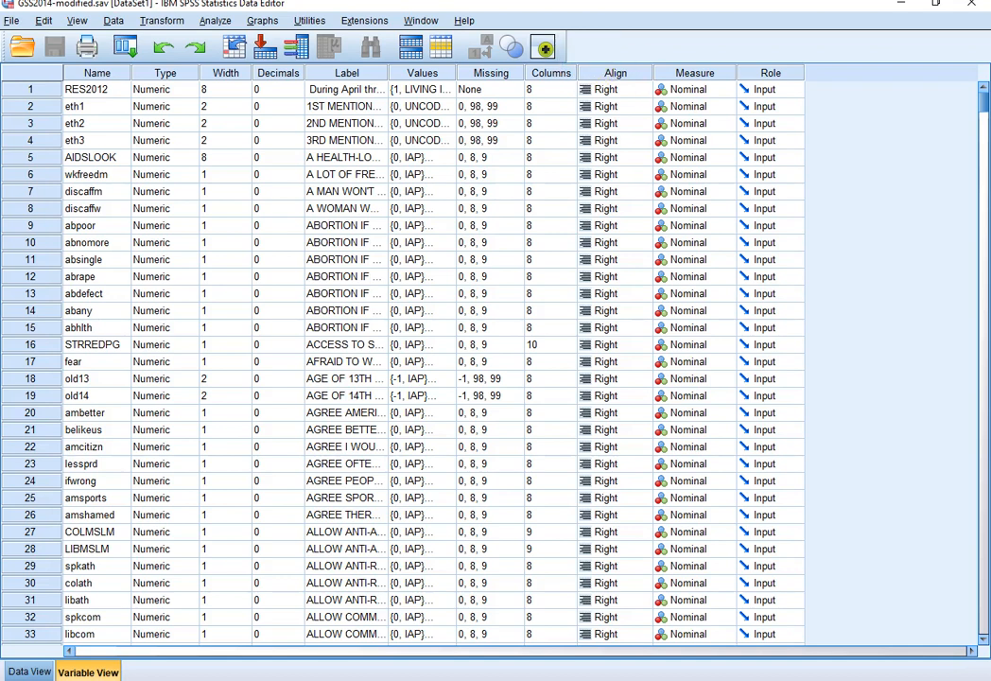
pyautogui.click(206, 23)
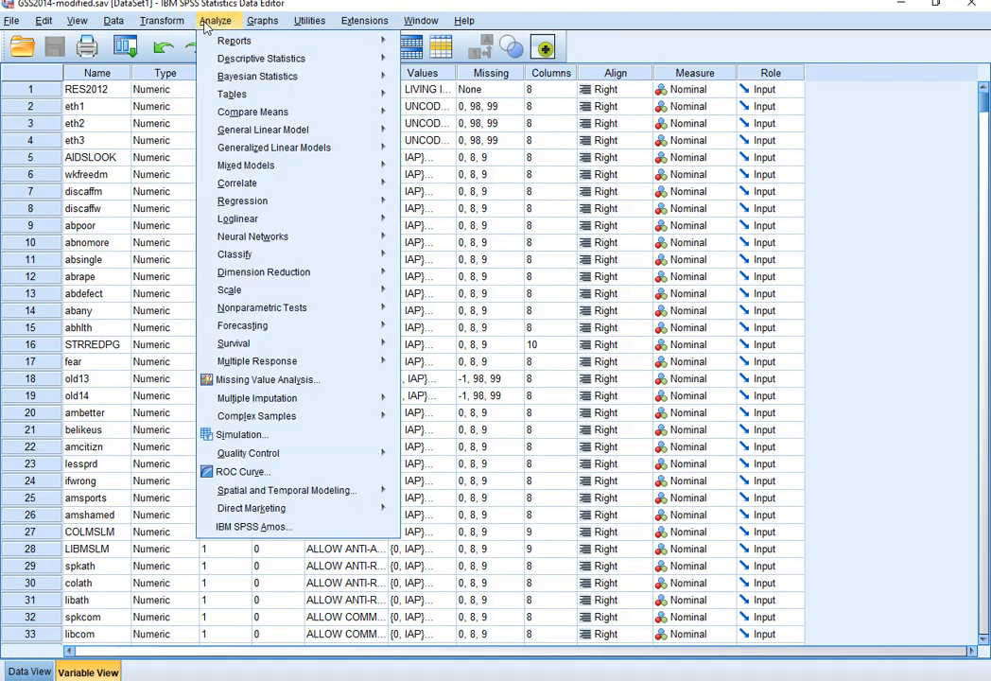
pyautogui.click(244, 60)
pyautogui.click(437, 62)
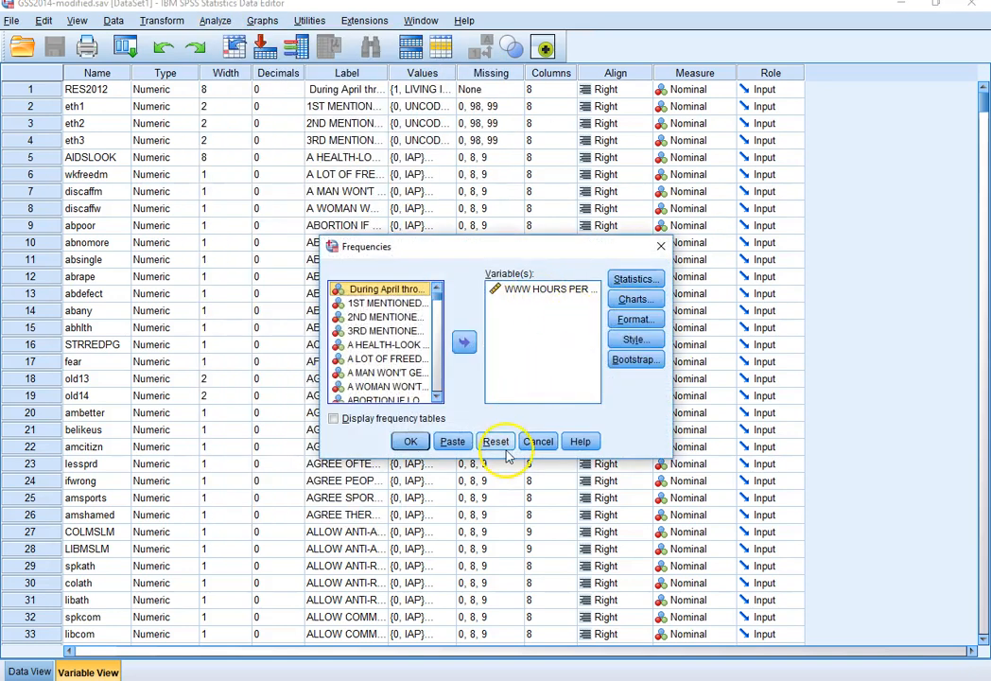
pyautogui.click(552, 292)
pyautogui.click(464, 342)
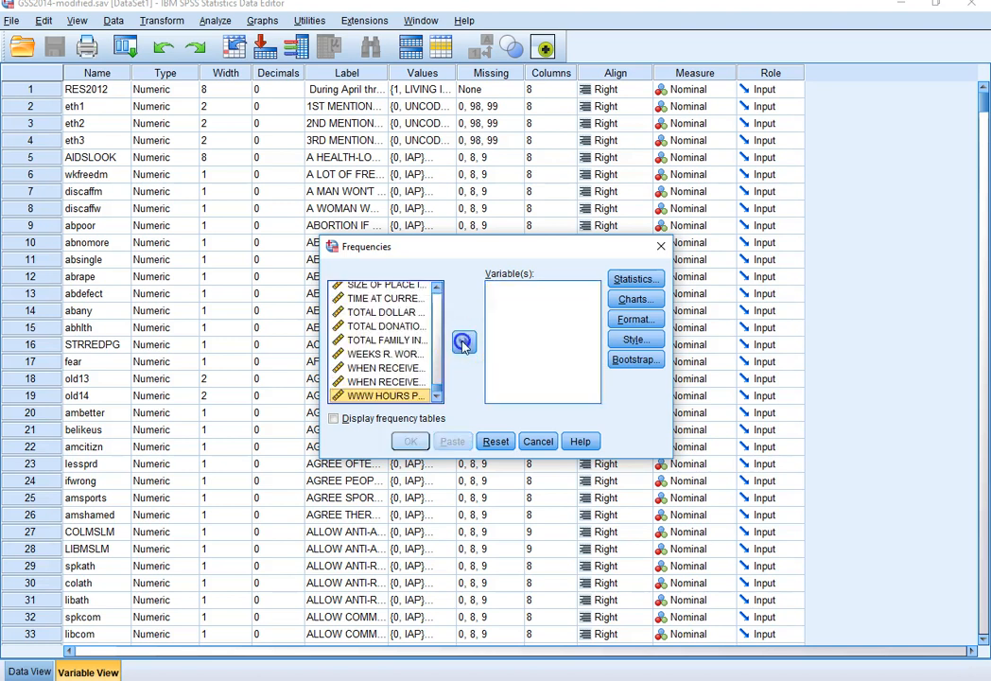
pyautogui.click(334, 419)
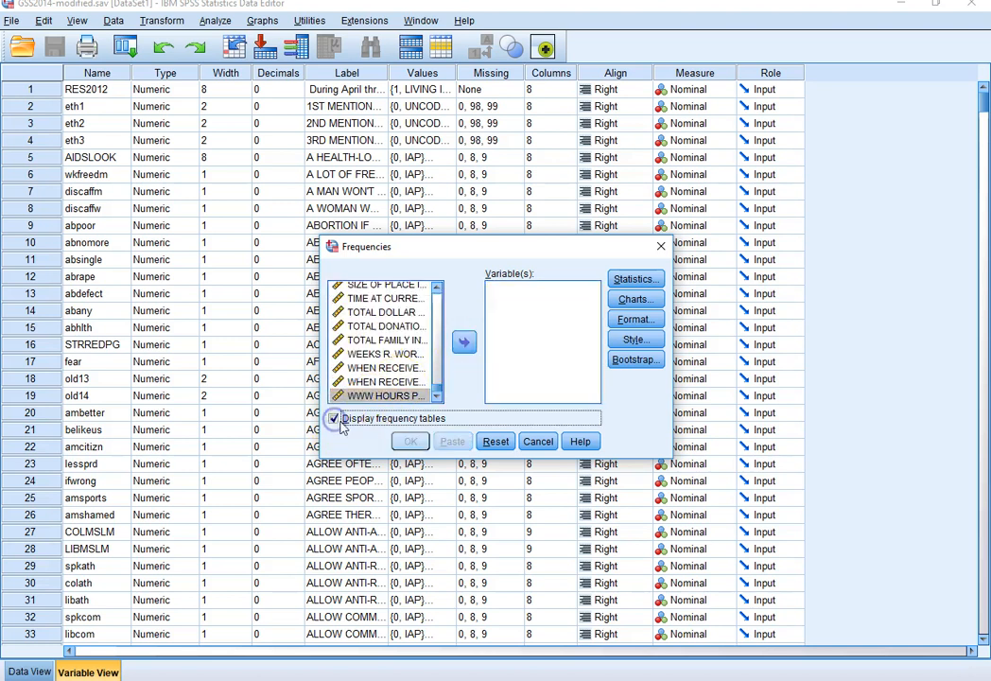
# Sort the list of available variables in the Frequencies dialog alphabetically.
pyautogui.click(392, 395)
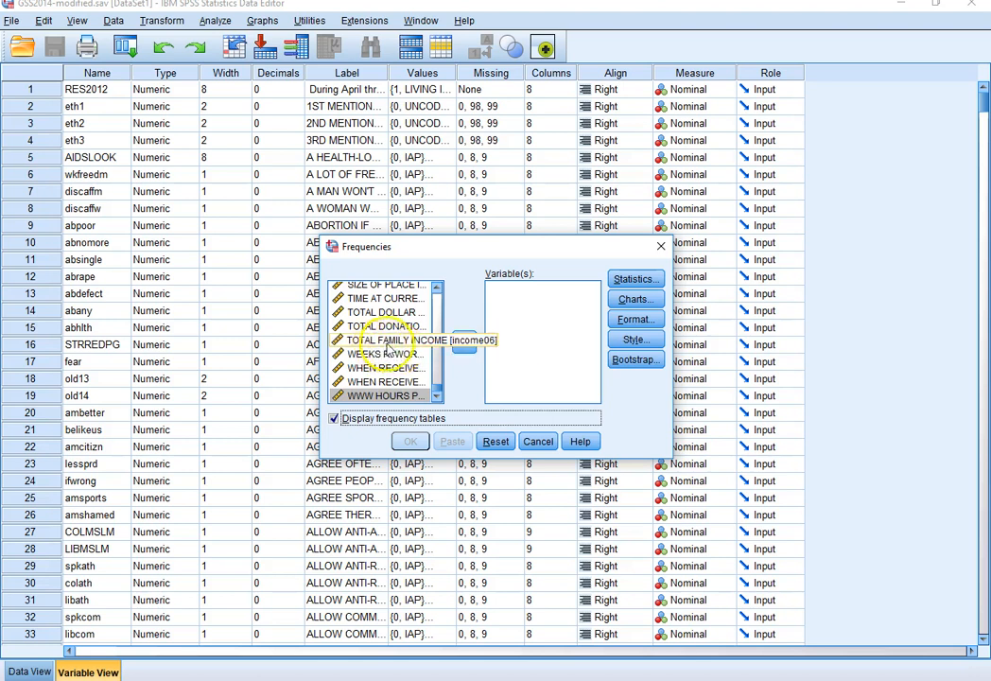
pyautogui.scroll(1, 392, 342)
pyautogui.rightClick(385, 333)
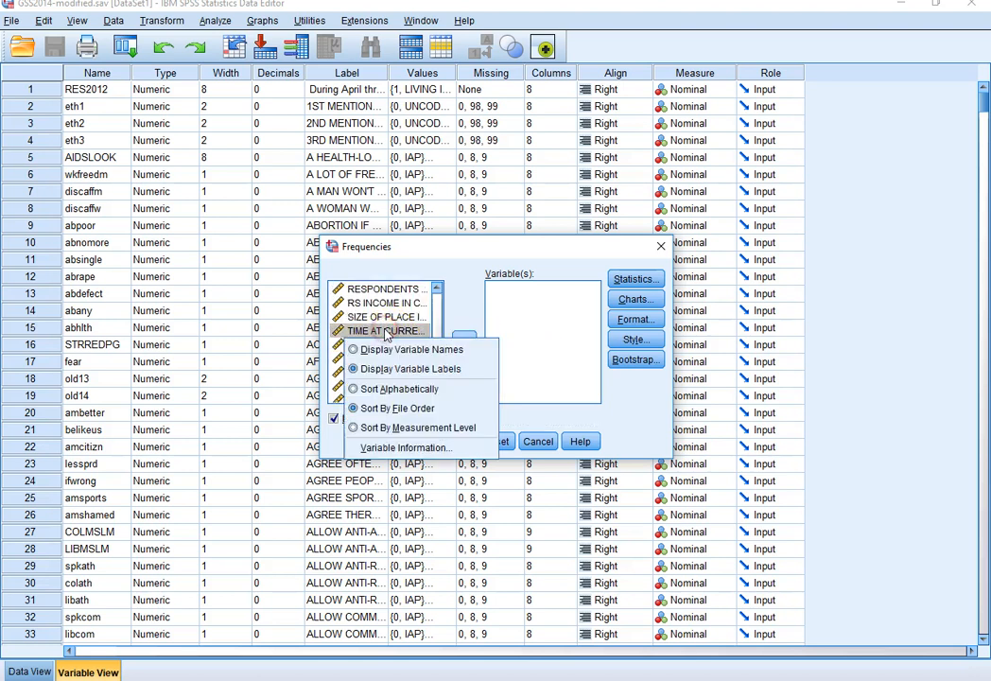
pyautogui.click(399, 389)
# Add SHOULD MARIJUANA BE MADE LEGAL as the variable for the Frequencies analysis.
pyautogui.scroll(7, 398, 324)
pyautogui.scroll(7, 398, 348)
pyautogui.scroll(5, 390, 349)
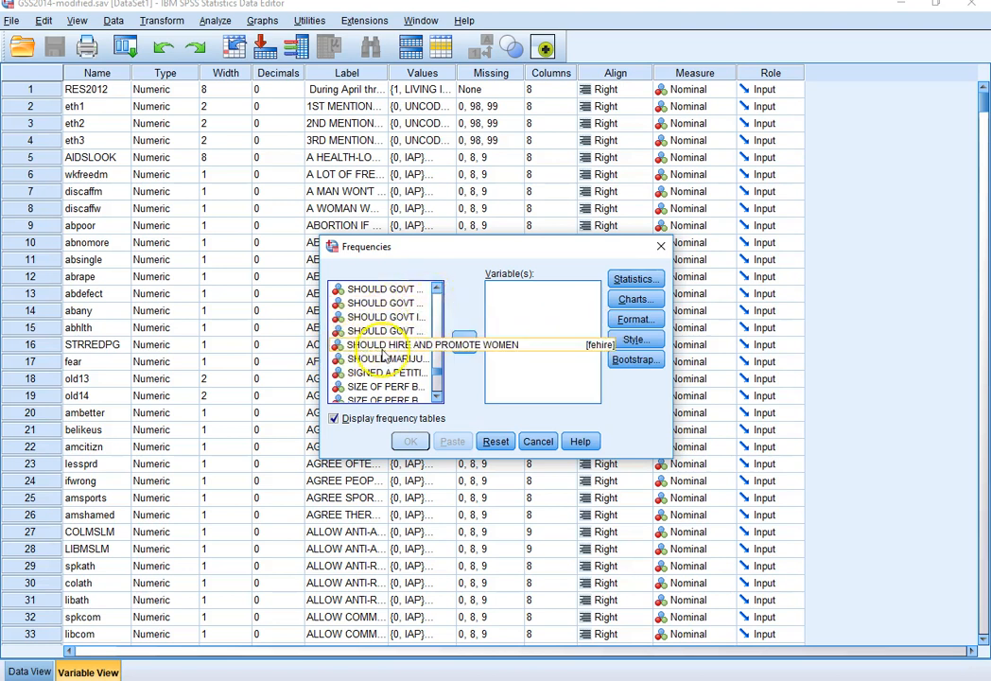
pyautogui.click(388, 360)
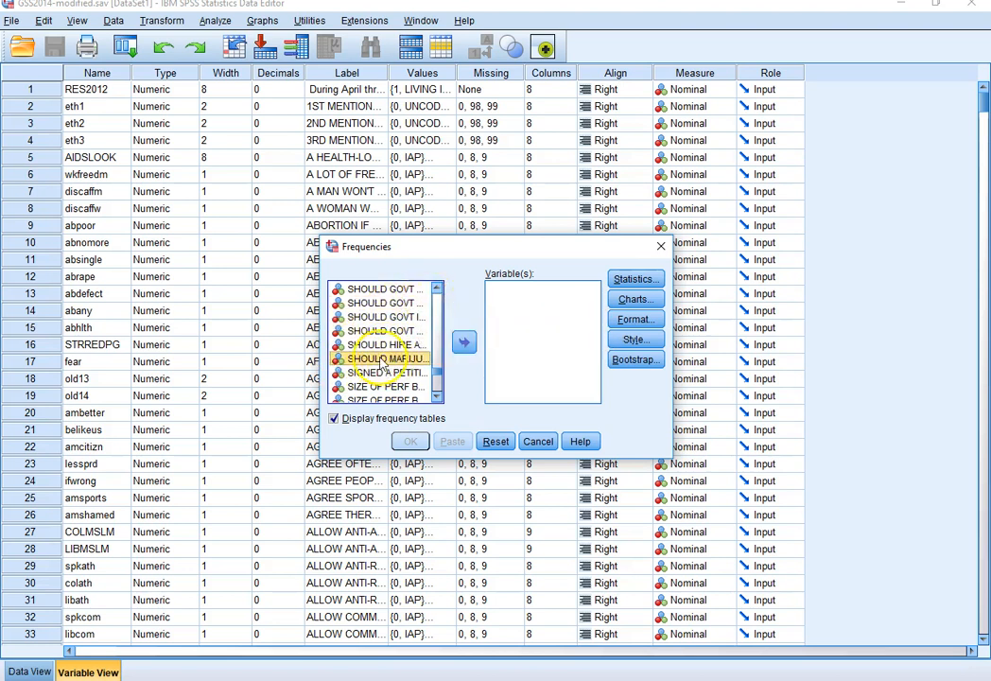
pyautogui.click(463, 341)
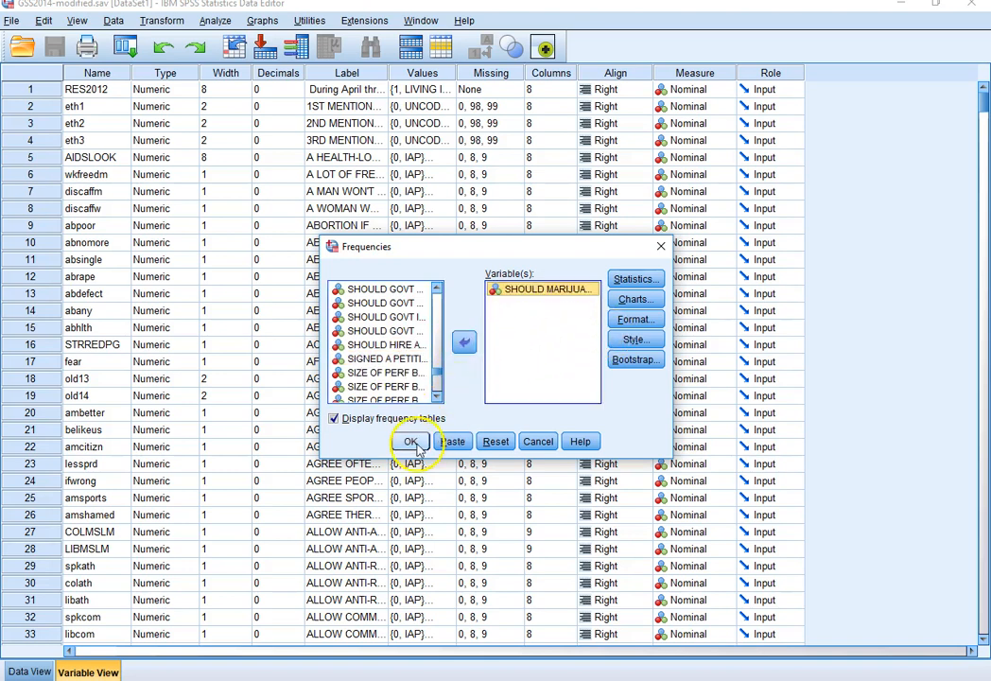
# Check the selected statistics, run Frequencies for SHOULD MARIJUANA BE MADE LEGAL, and examine its frequency table and histogram.
pyautogui.click(657, 283)
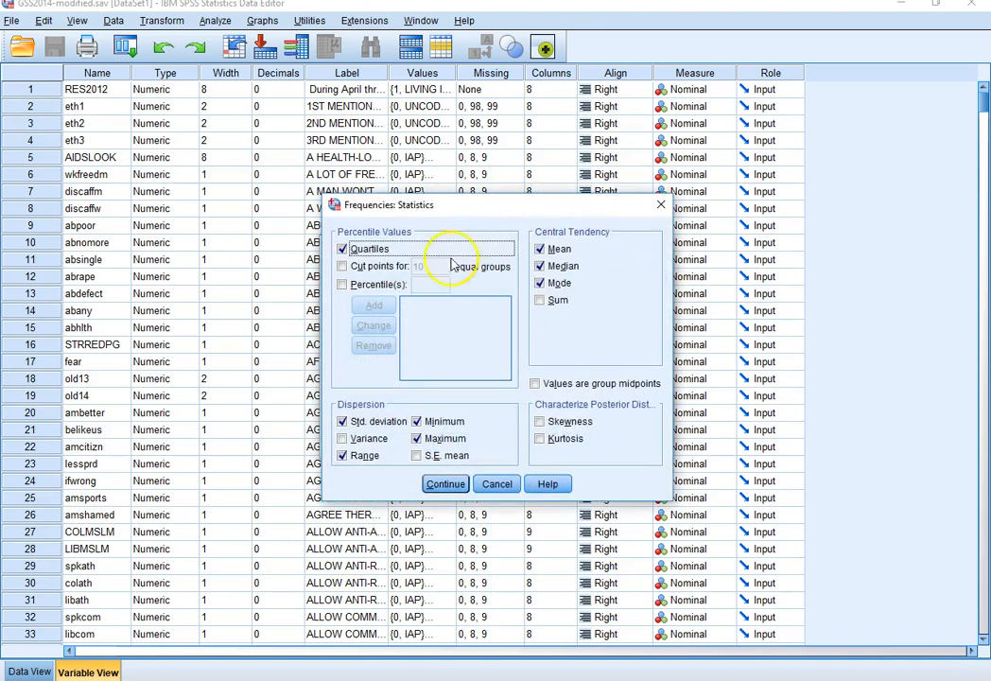
pyautogui.click(661, 204)
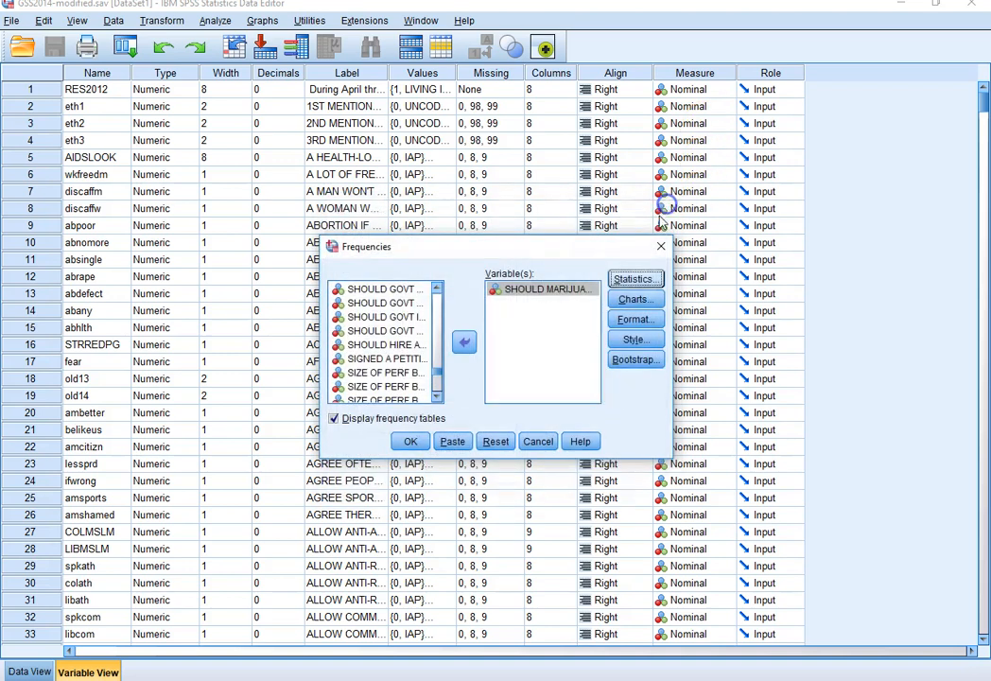
pyautogui.click(410, 441)
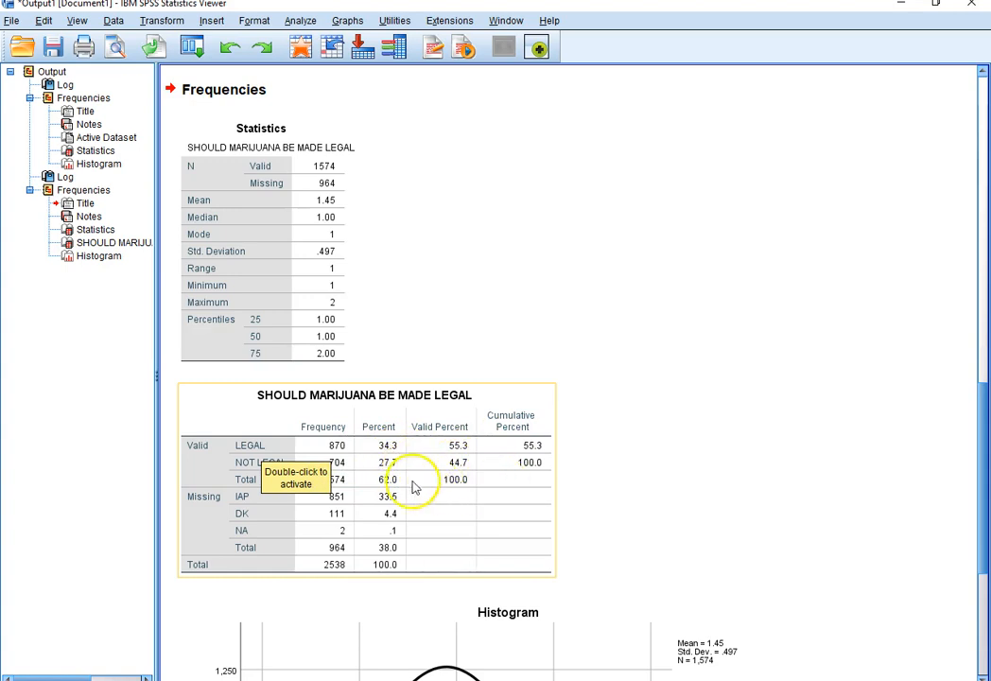
pyautogui.scroll(-5, 560, 452)
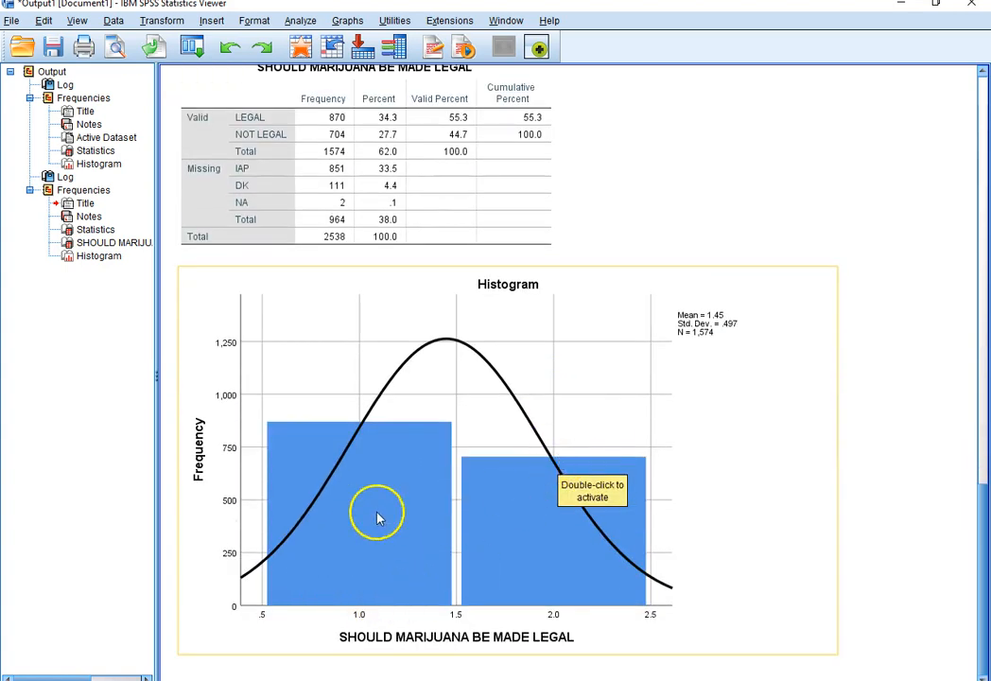
pyautogui.doubleClick(524, 441)
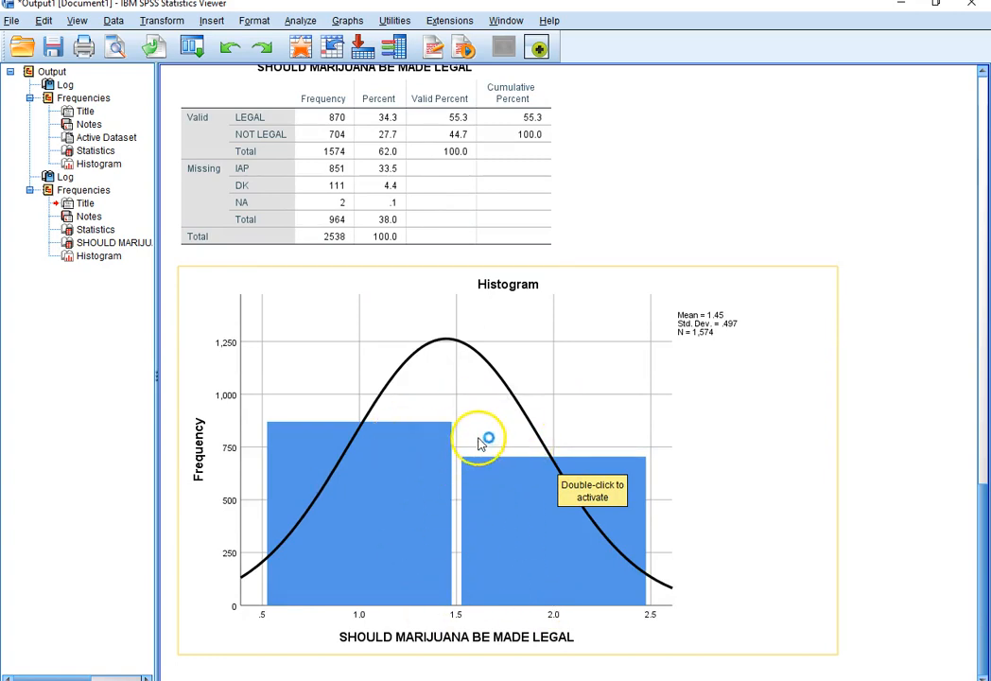
# Rerun Frequencies for SHOULD MARIJUANA BE MADE LEGAL with a pie chart showing percentages instead of the histogram.
pyautogui.click(298, 21)
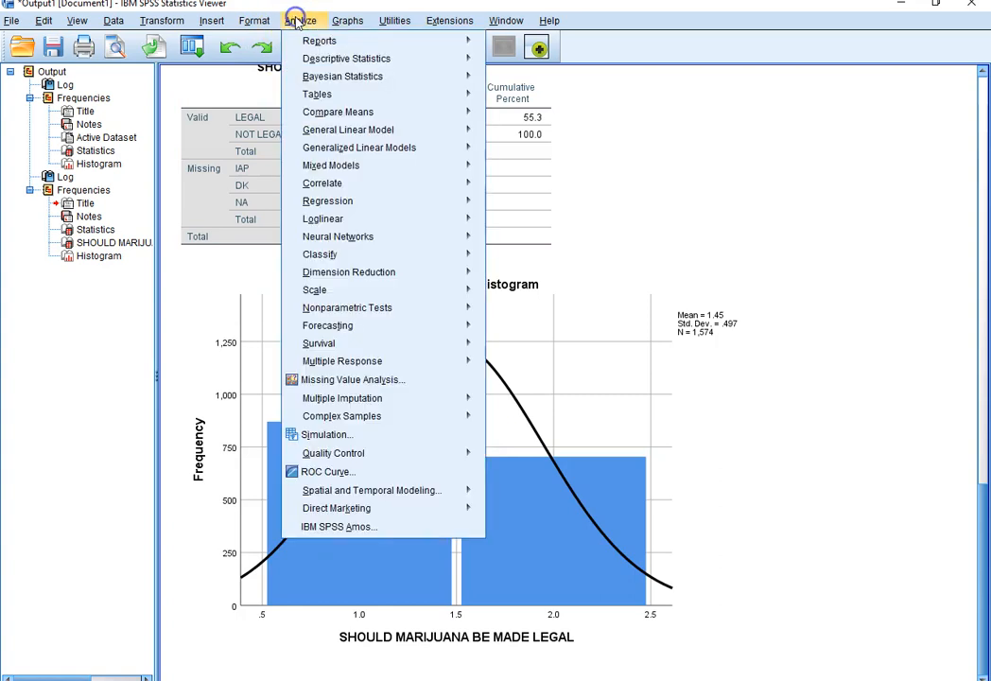
pyautogui.moveTo(327, 63)
pyautogui.click(502, 66)
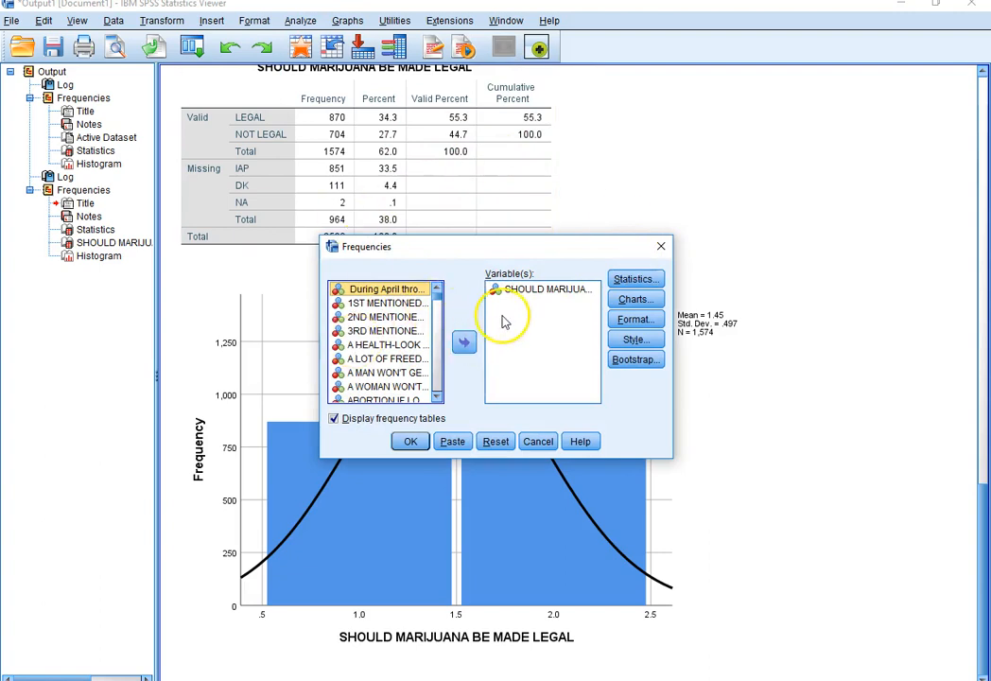
pyautogui.click(636, 300)
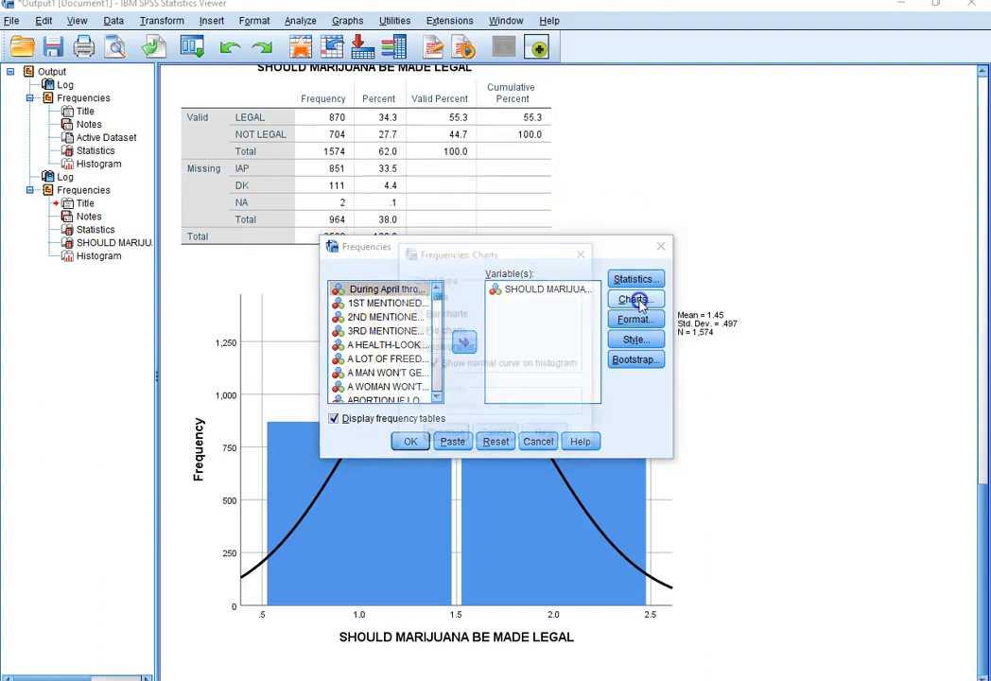
pyautogui.click(417, 330)
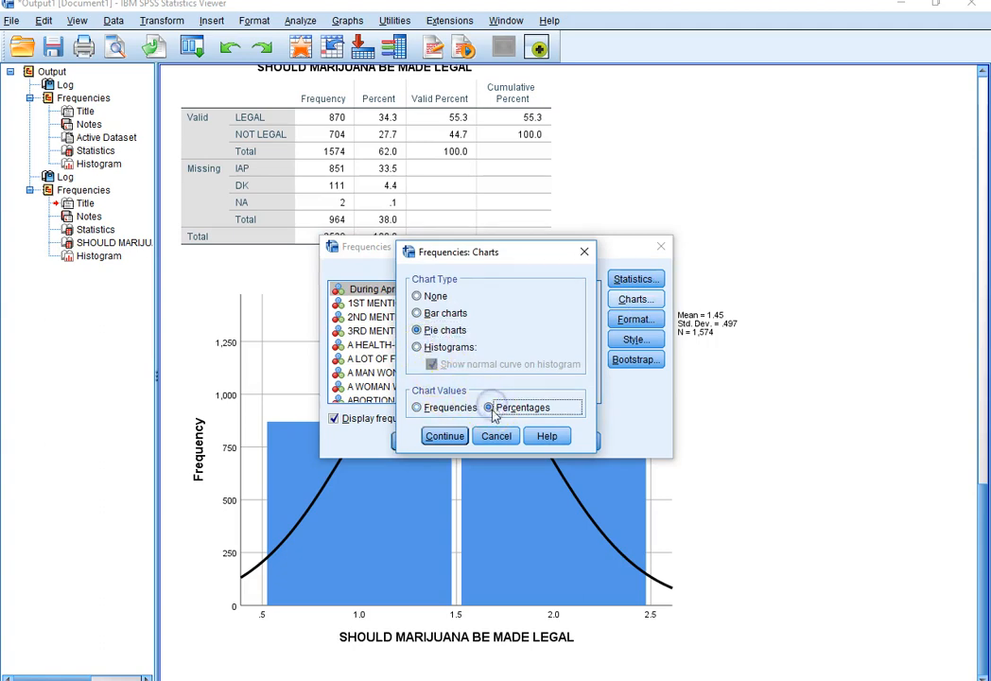
pyautogui.click(447, 441)
pyautogui.click(411, 439)
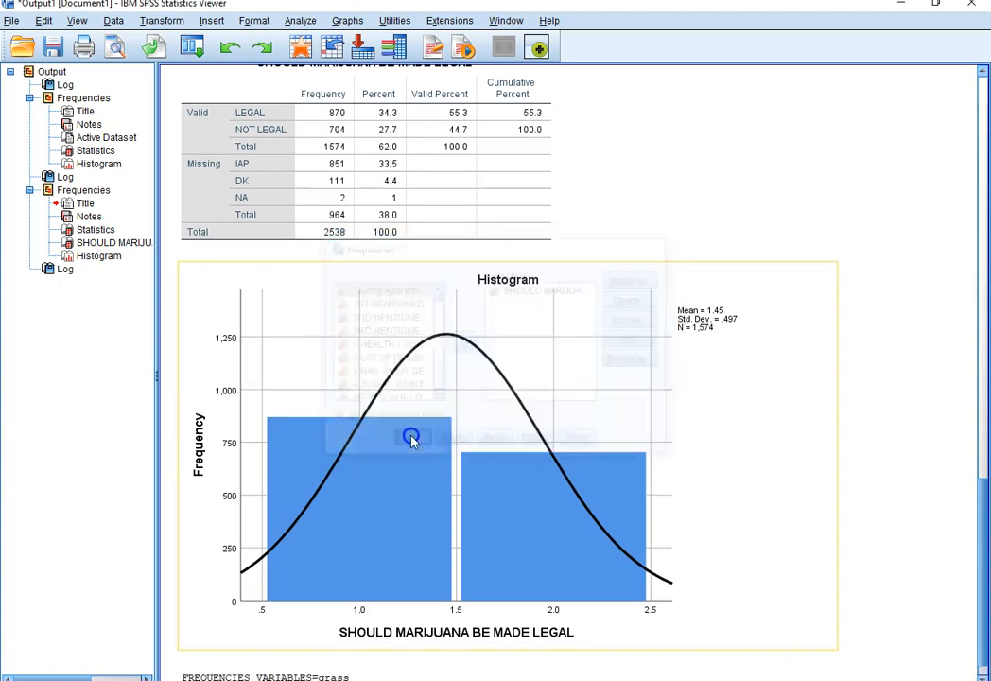
pyautogui.scroll(-3, 397, 586)
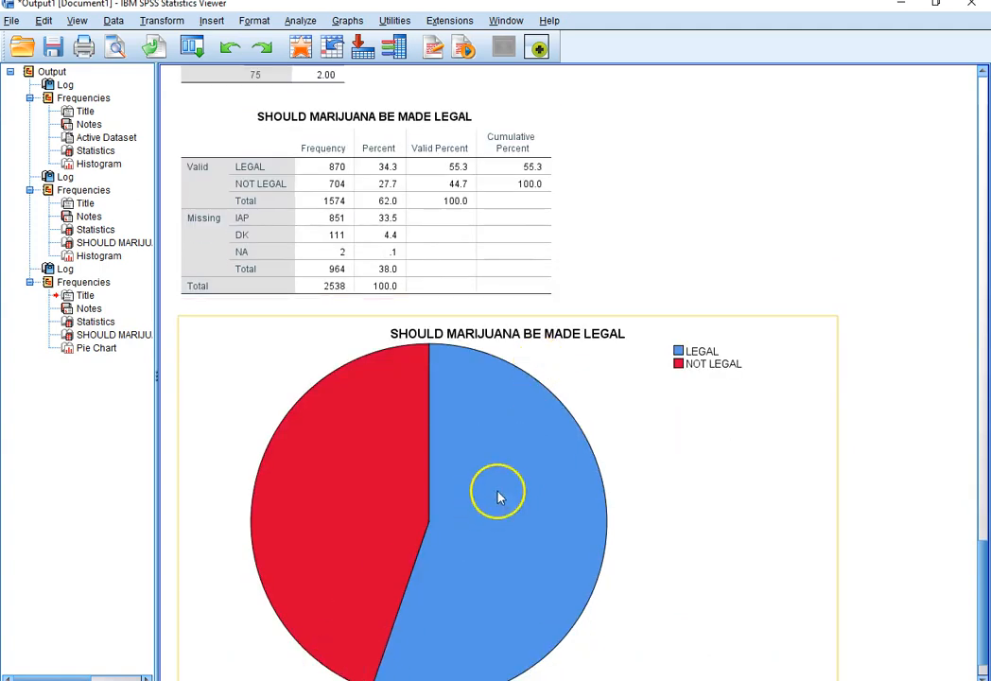
# Copy the SHOULD MARIJUANA BE MADE LEGAL pie chart from the output.
pyautogui.scroll(-1, 499, 499)
pyautogui.rightClick(457, 386)
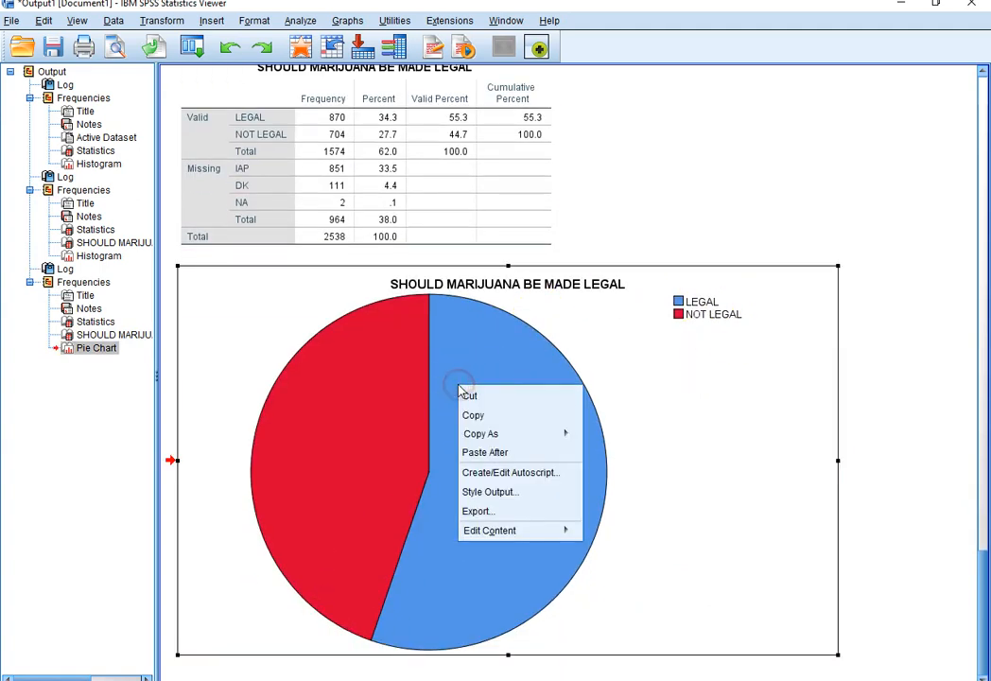
pyautogui.click(490, 412)
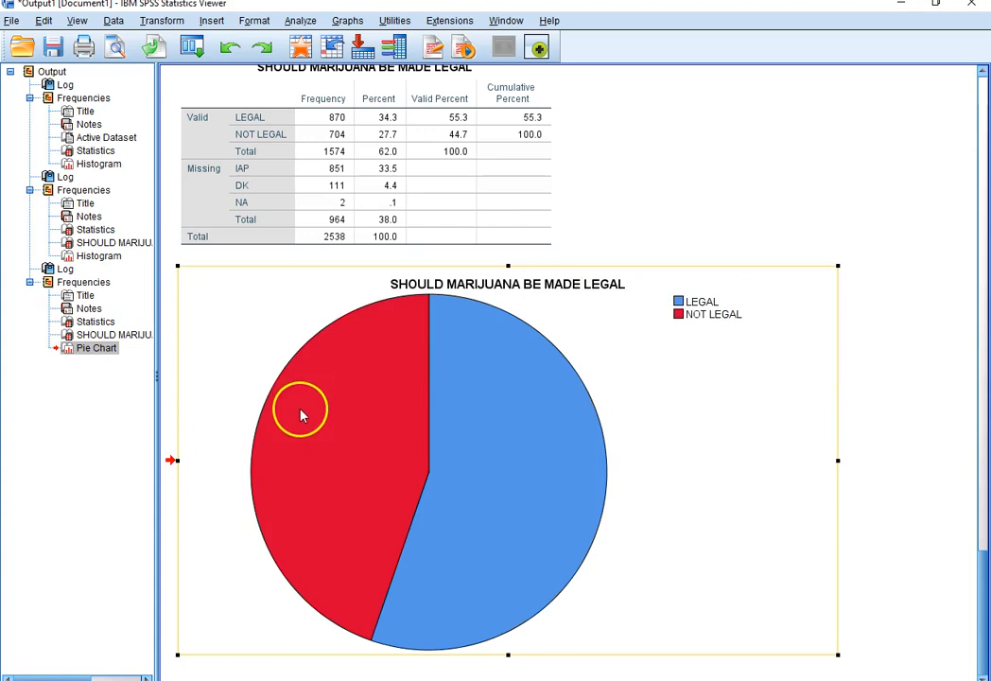
pyautogui.click(633, 137)
# Copy the SHOULD MARIJUANA BE MADE LEGAL frequency table above the pie chart.
pyautogui.click(445, 221)
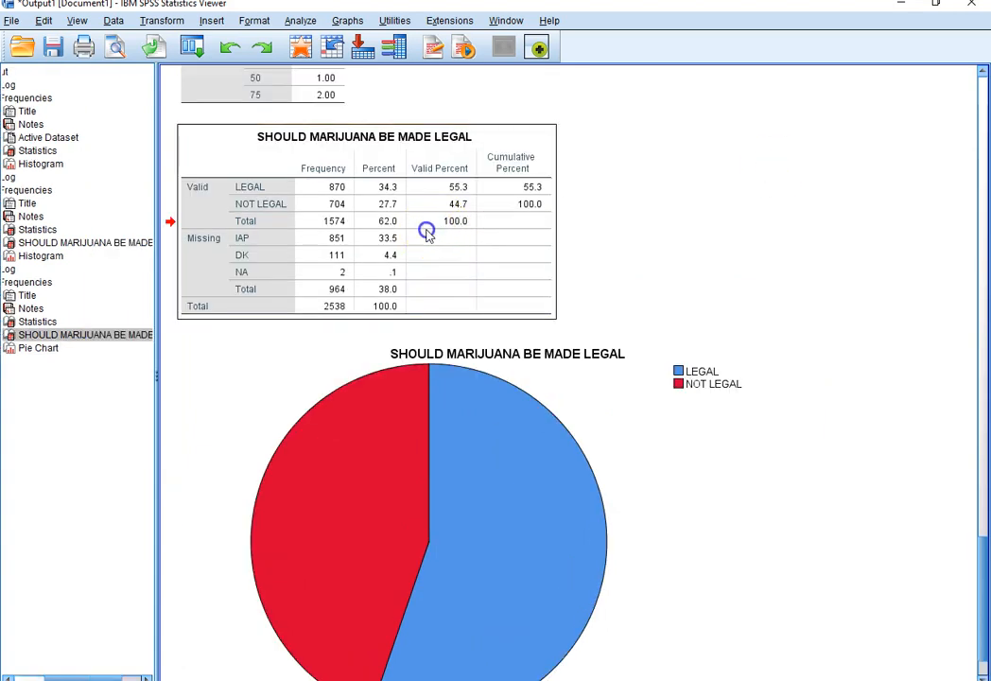
pyautogui.rightClick(344, 224)
pyautogui.click(379, 257)
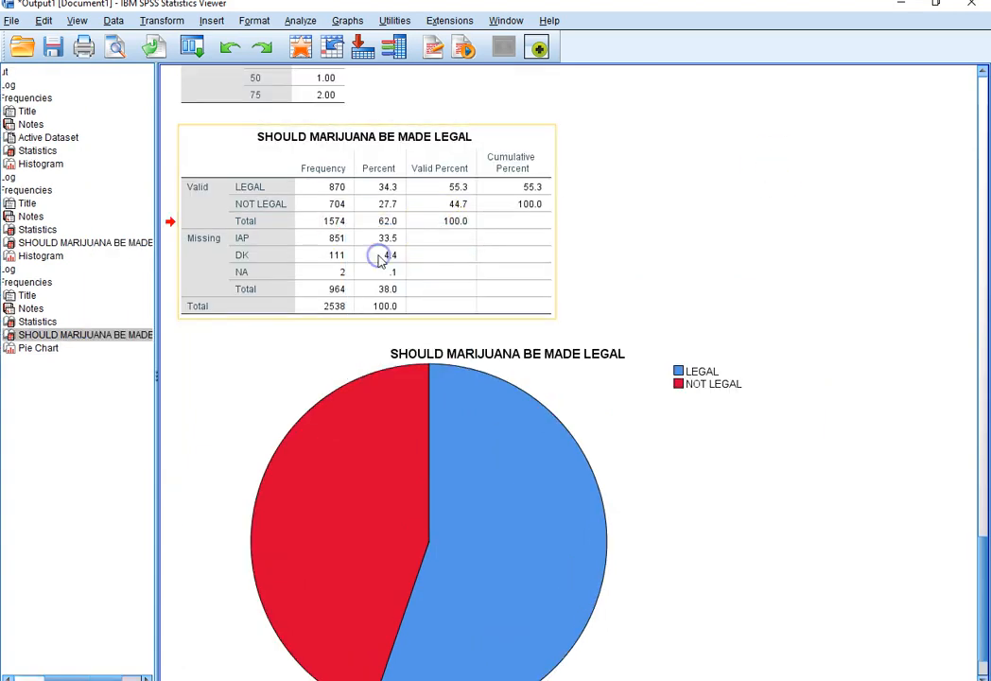
# Look back through the output above the copied table, including the statistics table, the Frequencies syntax and the earlier histogram.
pyautogui.click(770, 230)
pyautogui.scroll(5, 588, 238)
pyautogui.scroll(-1, 435, 265)
pyautogui.click(376, 269)
pyautogui.click(471, 276)
pyautogui.scroll(5, 491, 273)
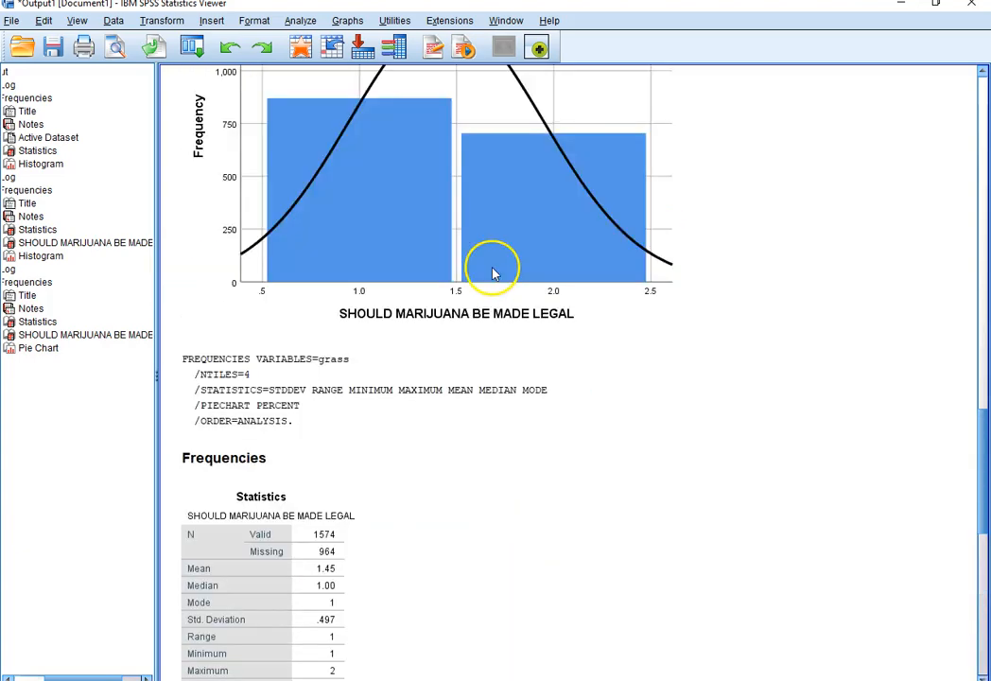